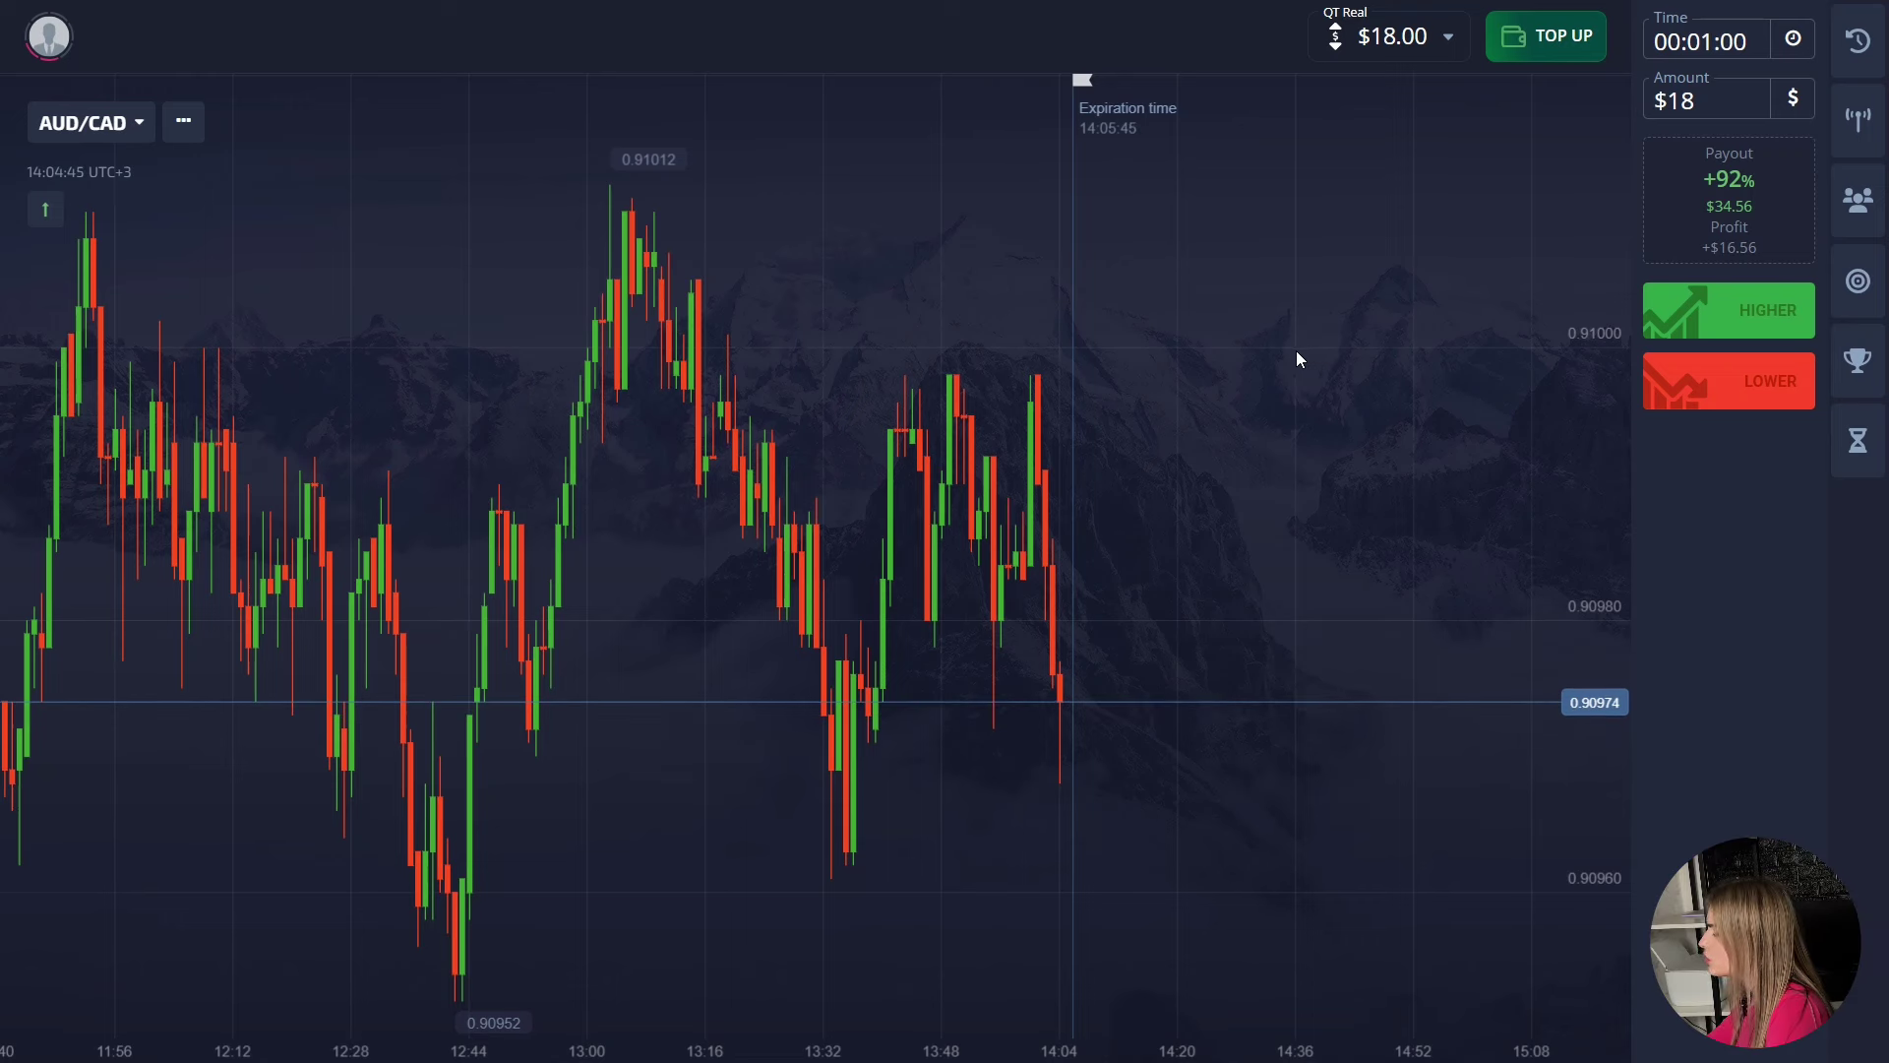
Add the Alligator indicator to the AUD/CAD chart and close the indicator list
click(183, 120)
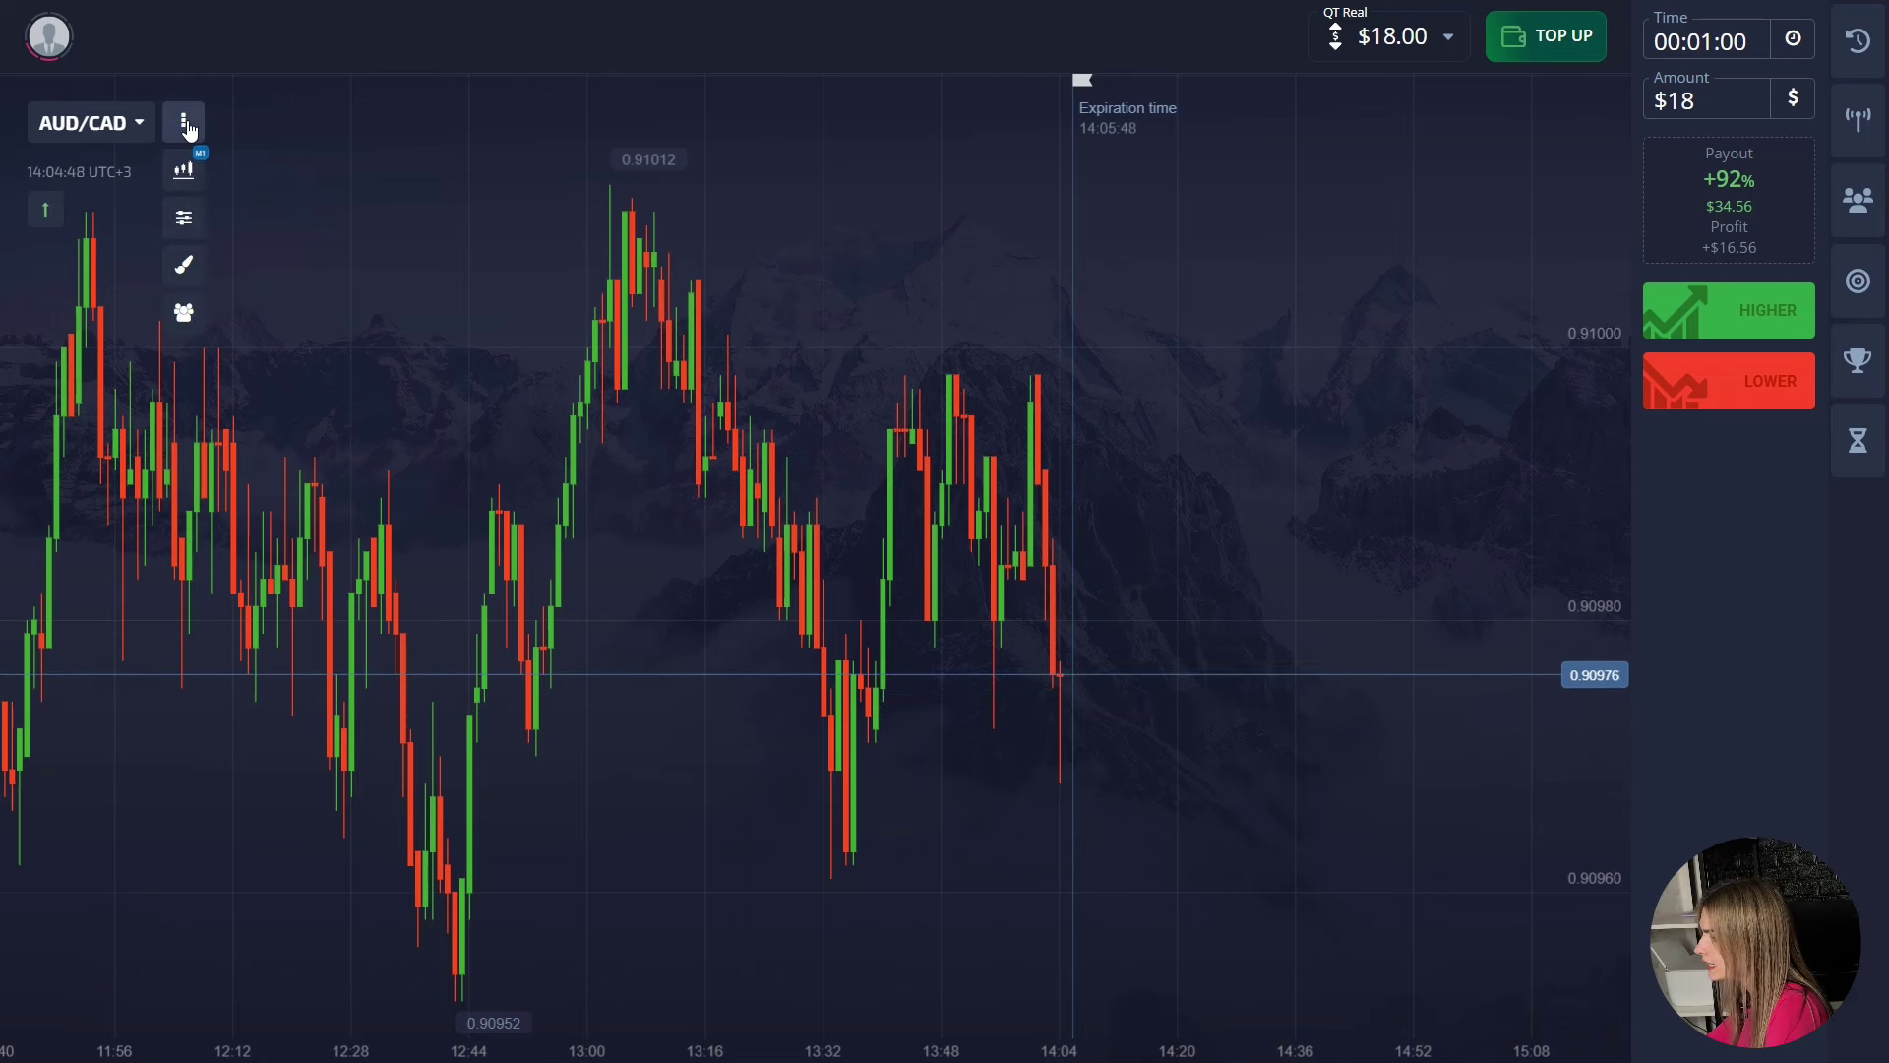
click(185, 218)
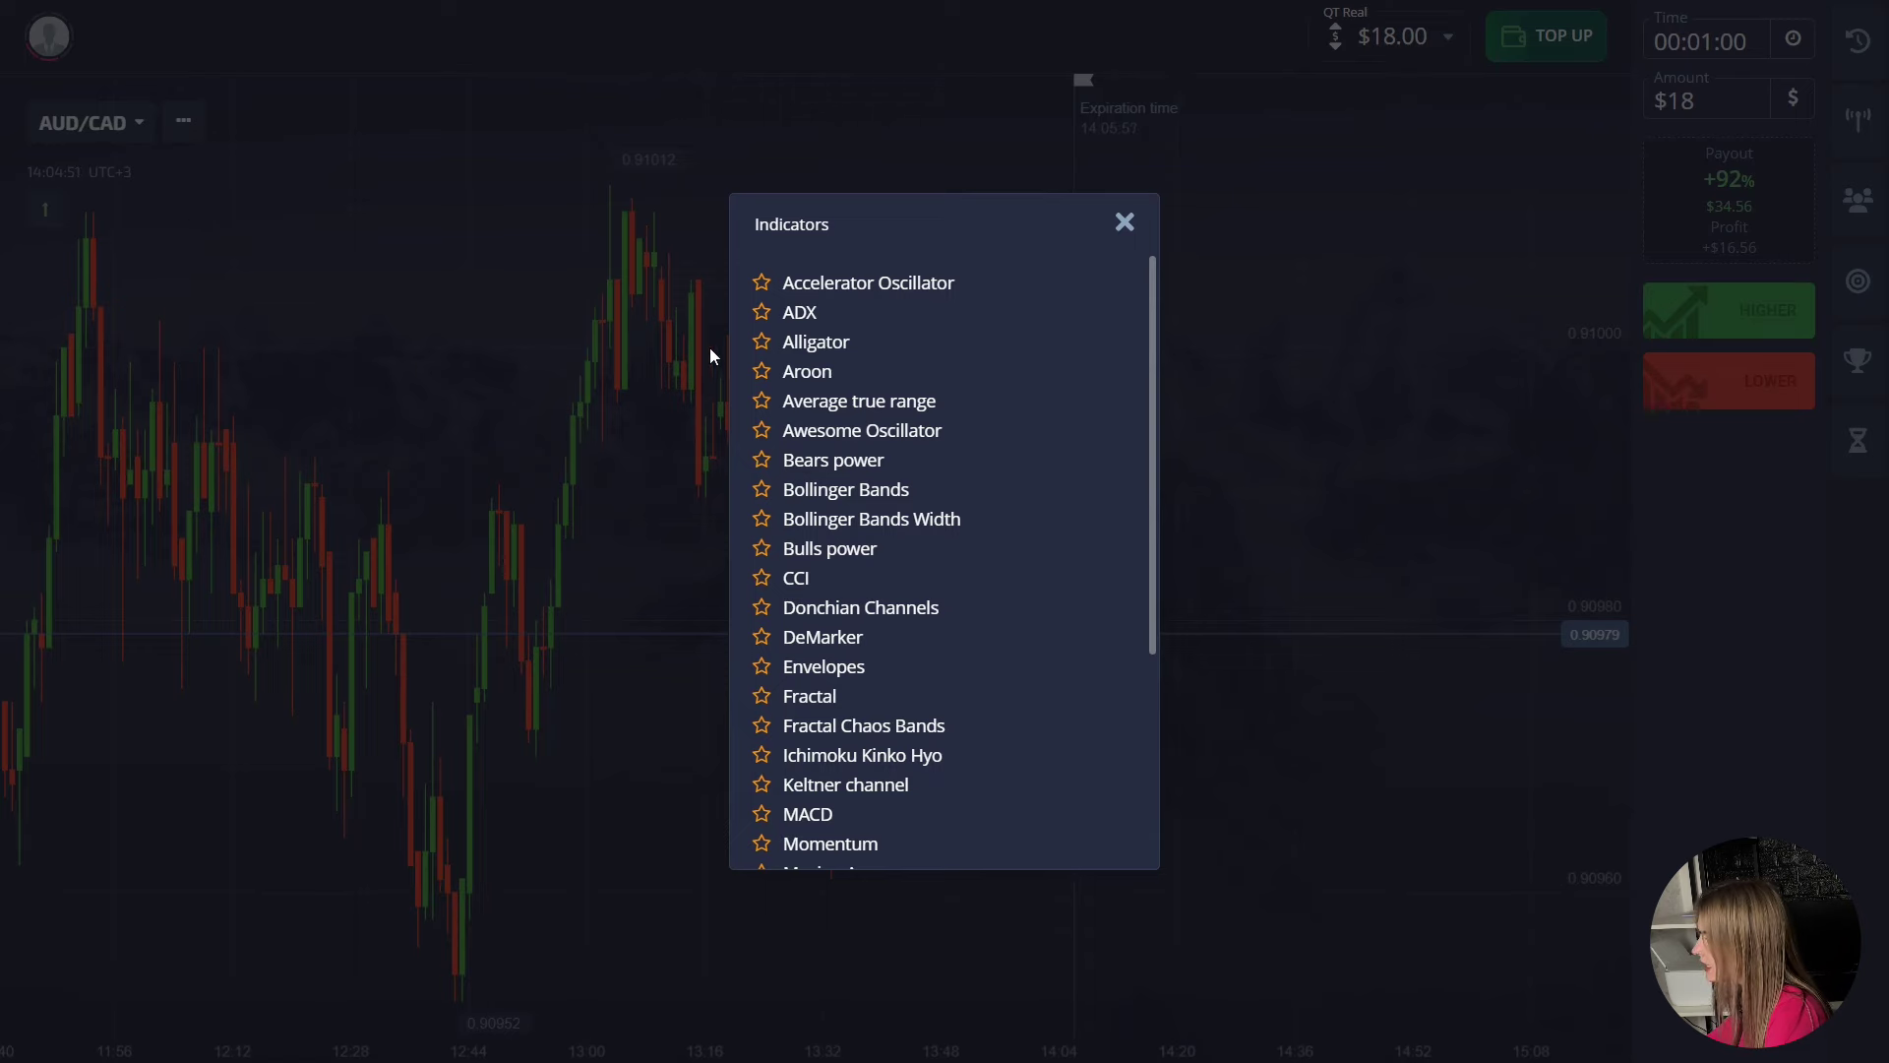
click(787, 344)
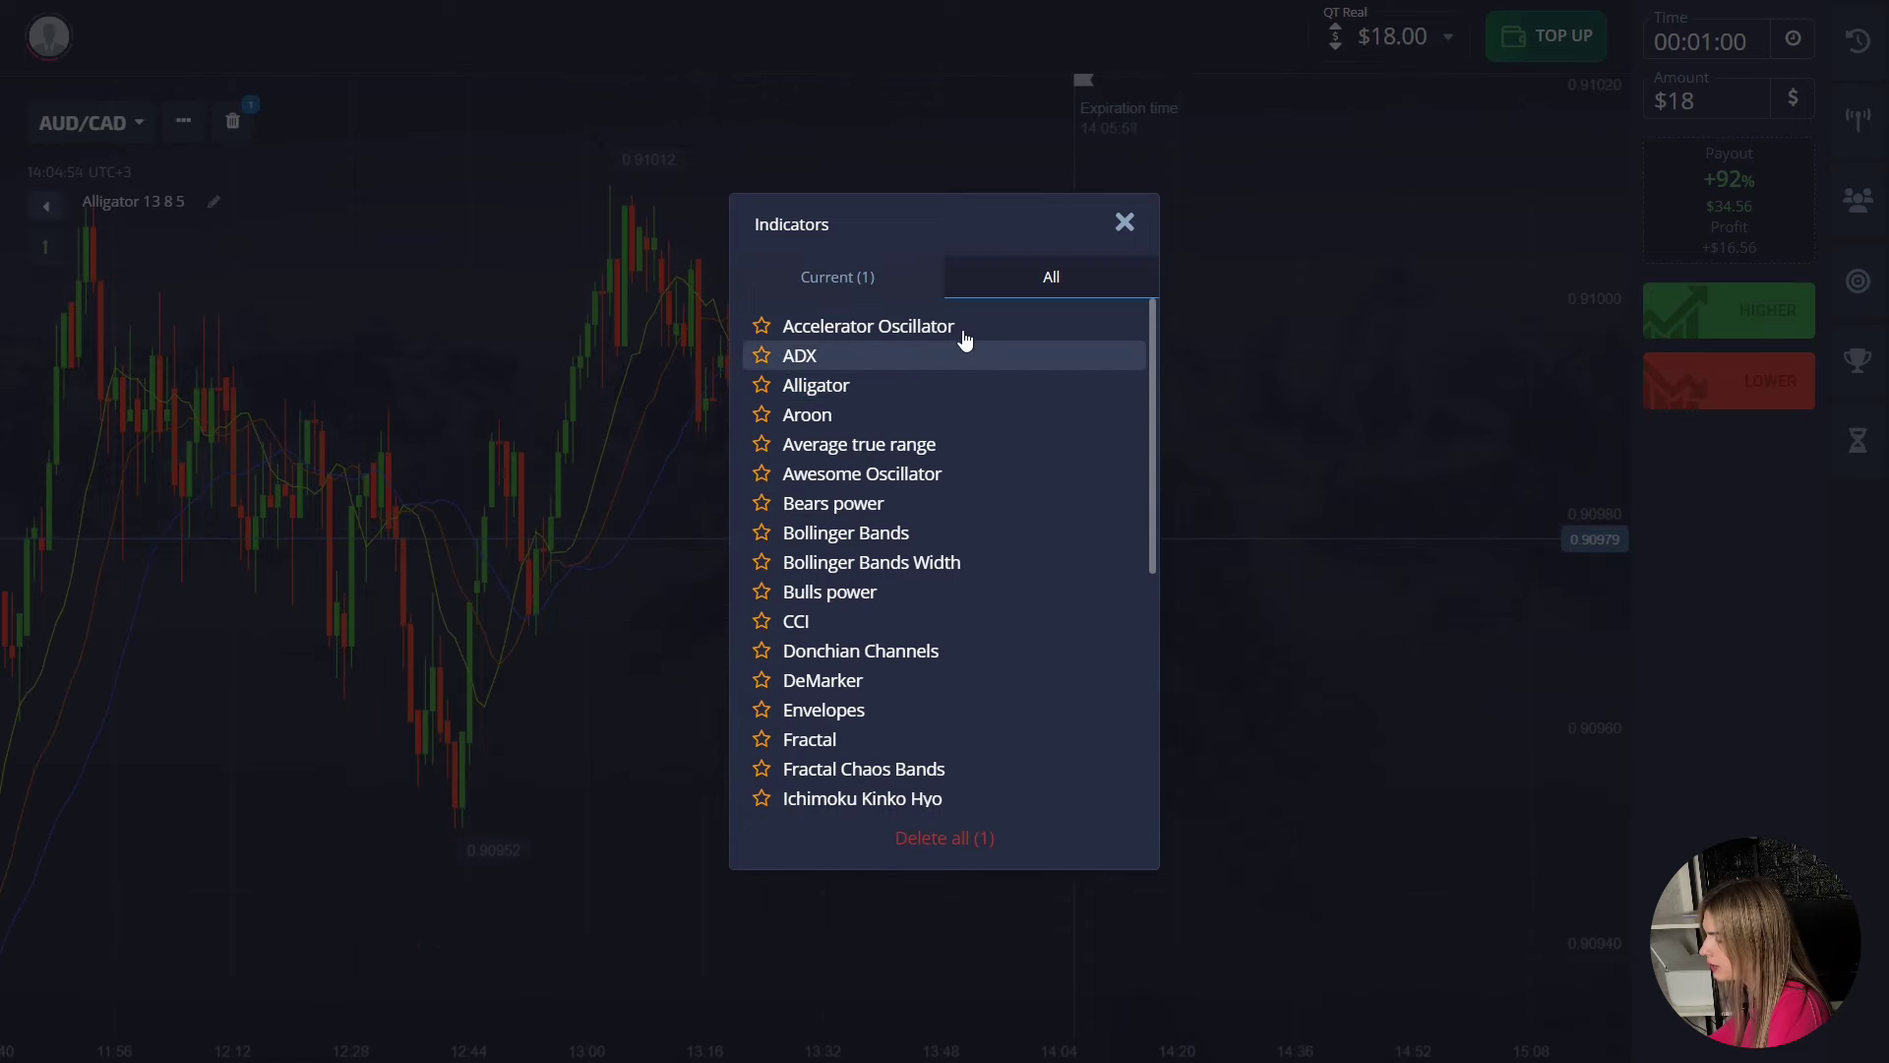
click(1123, 224)
Place a one-minute Lower trade of $18 on AUD/CAD after reviewing the Alligator lines on the chart
drag(814, 743, 957, 731)
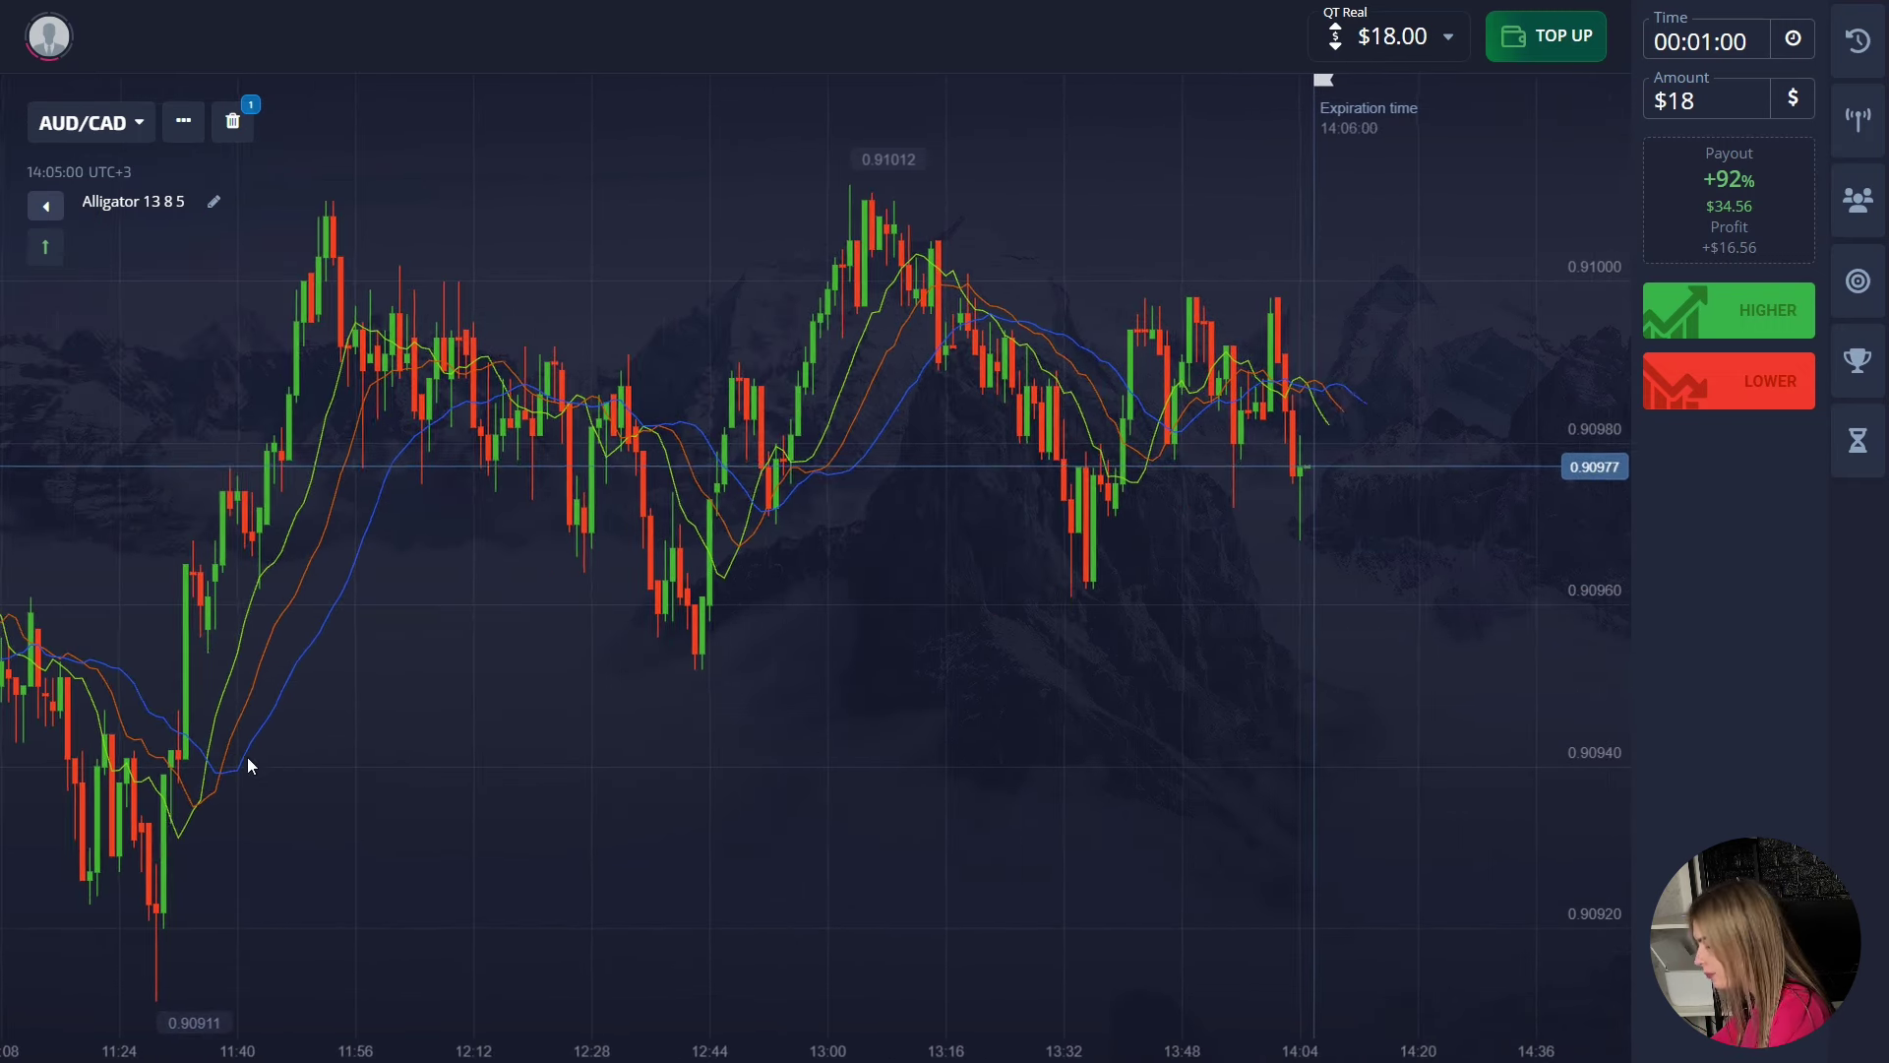
drag(246, 758, 150, 825)
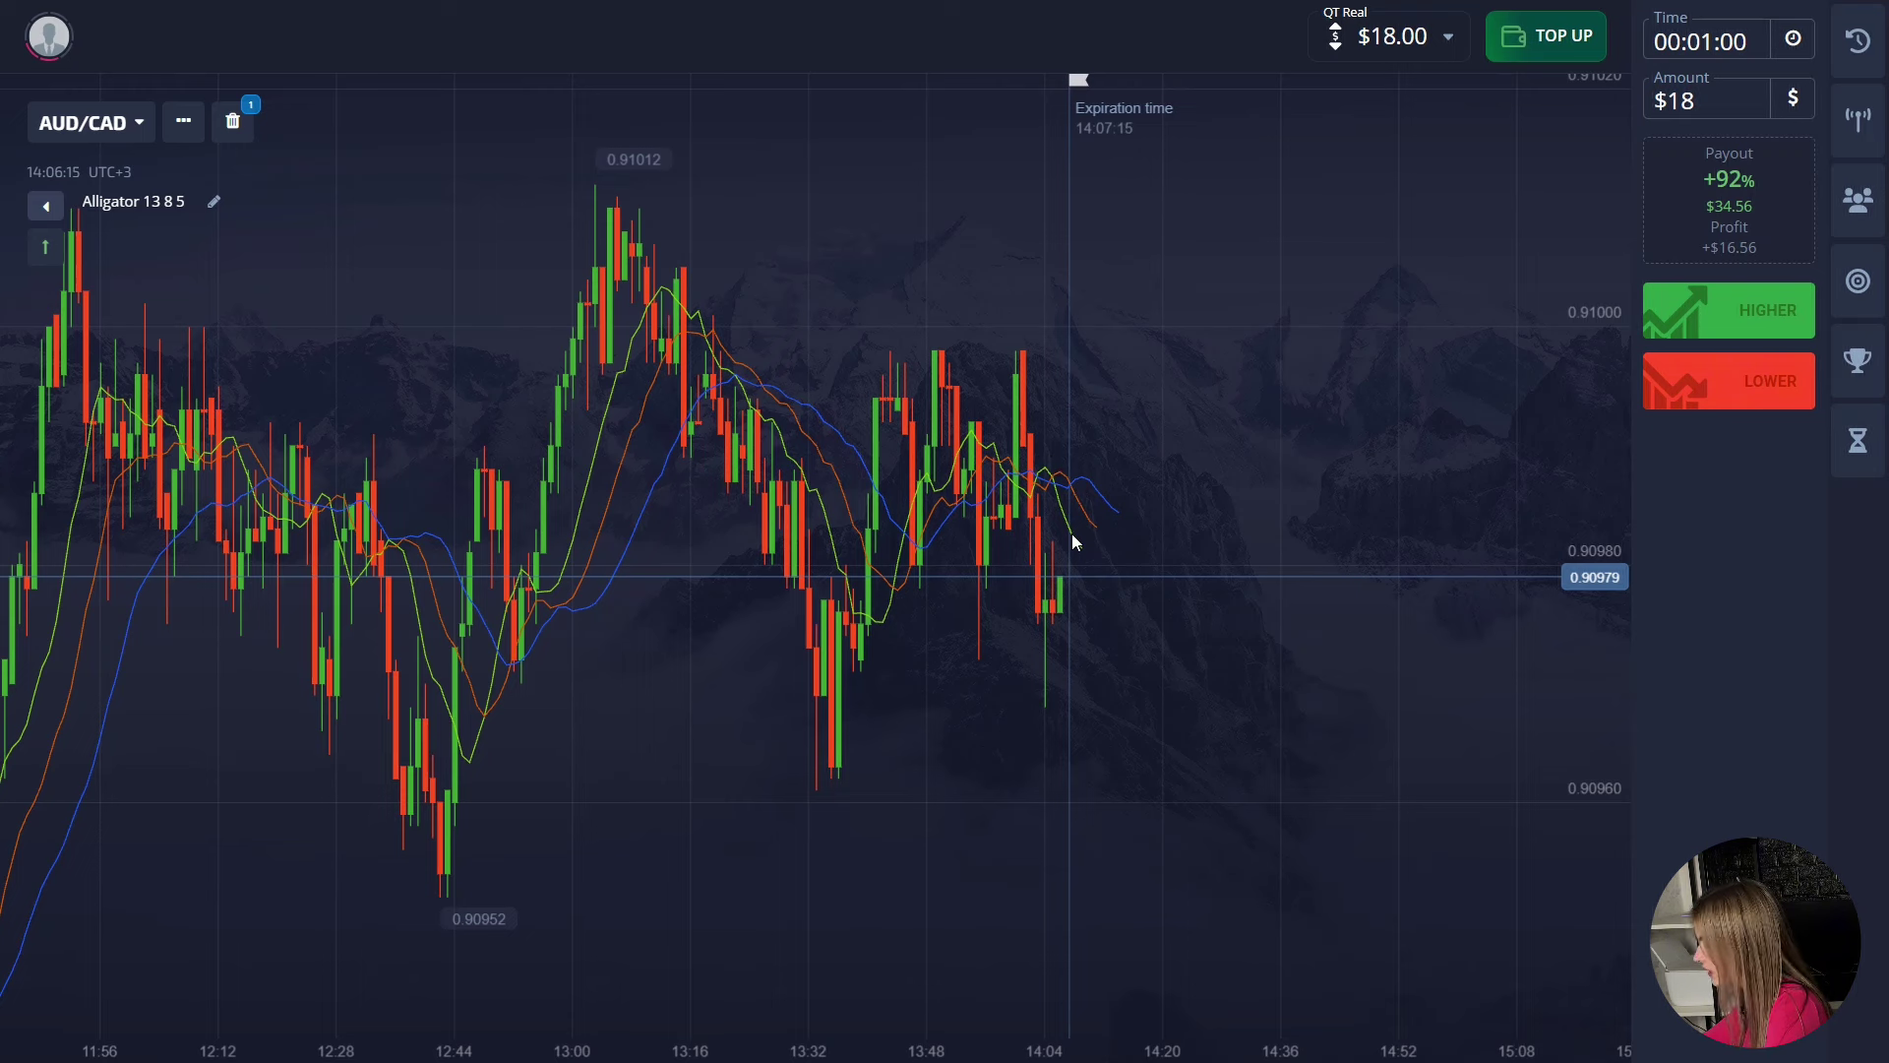
click(1678, 384)
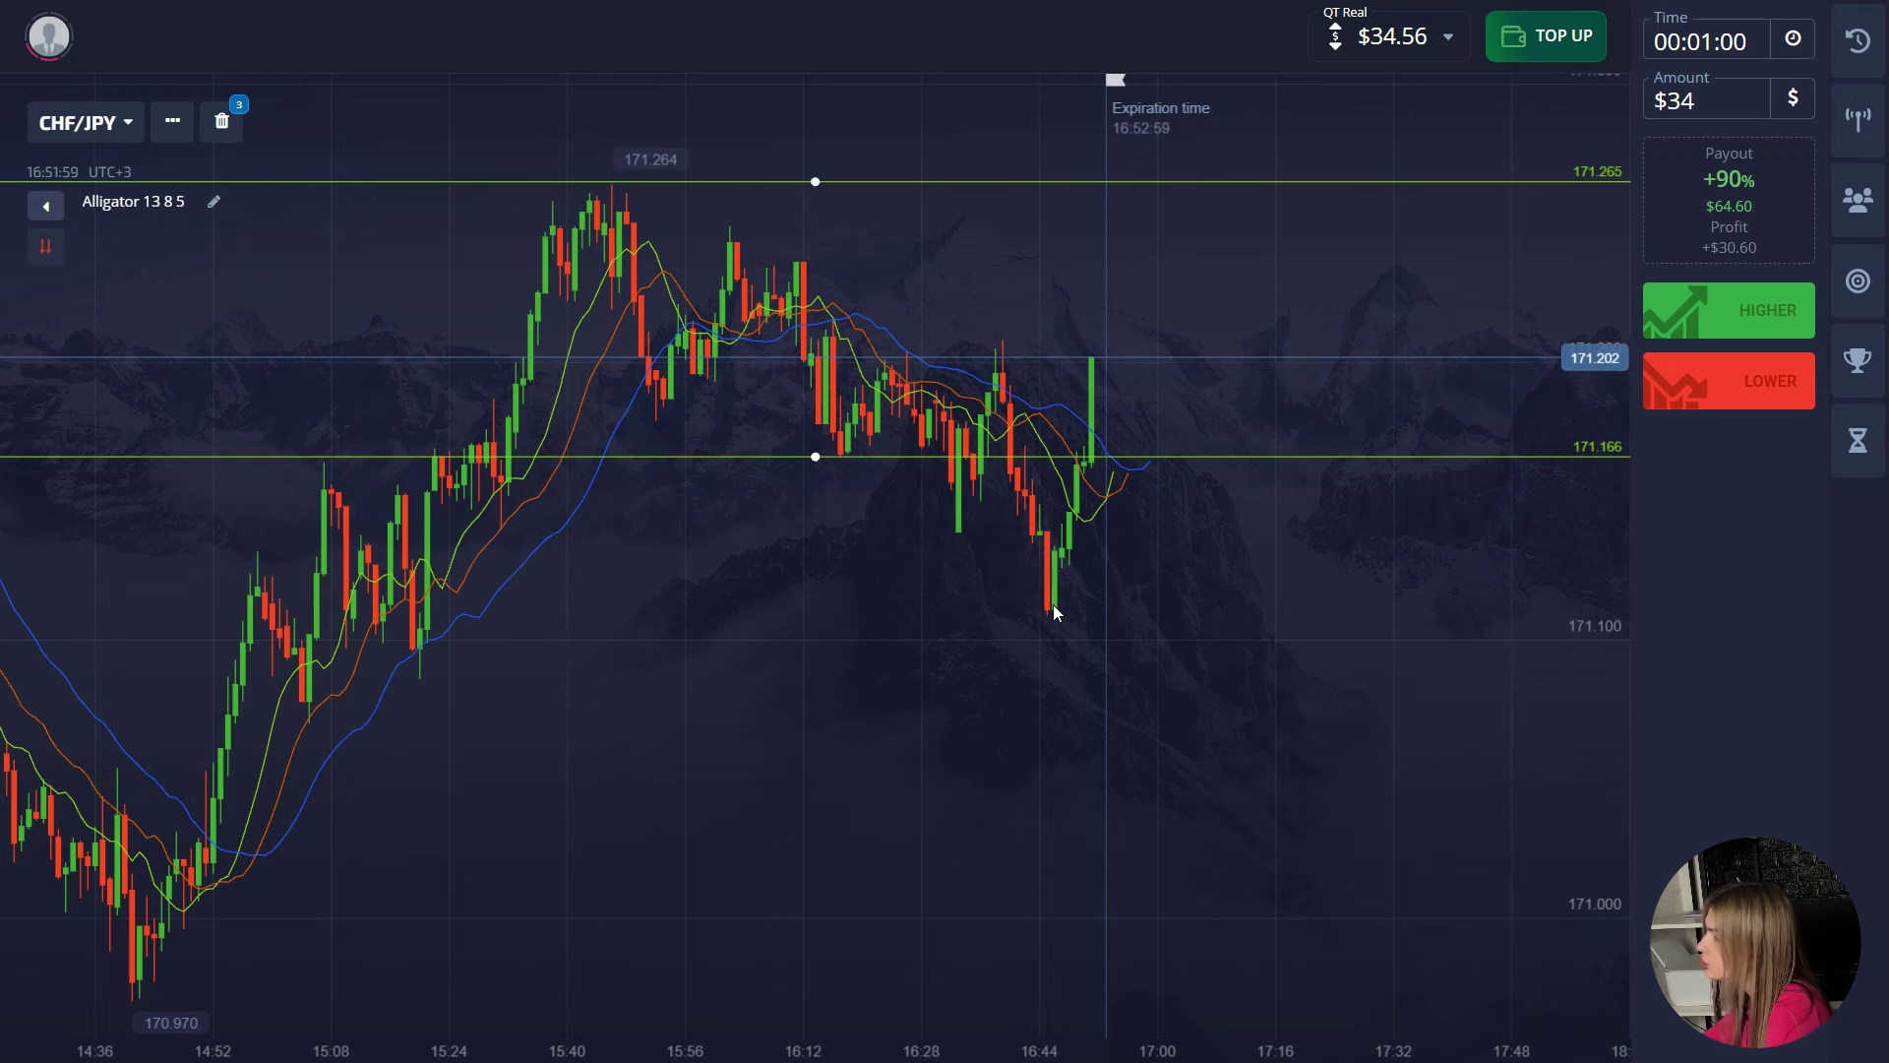
Set the trade time to 00:02:00 and place Higher trades of $34 and $65 on CHF/JPY
drag(1096, 484, 1054, 347)
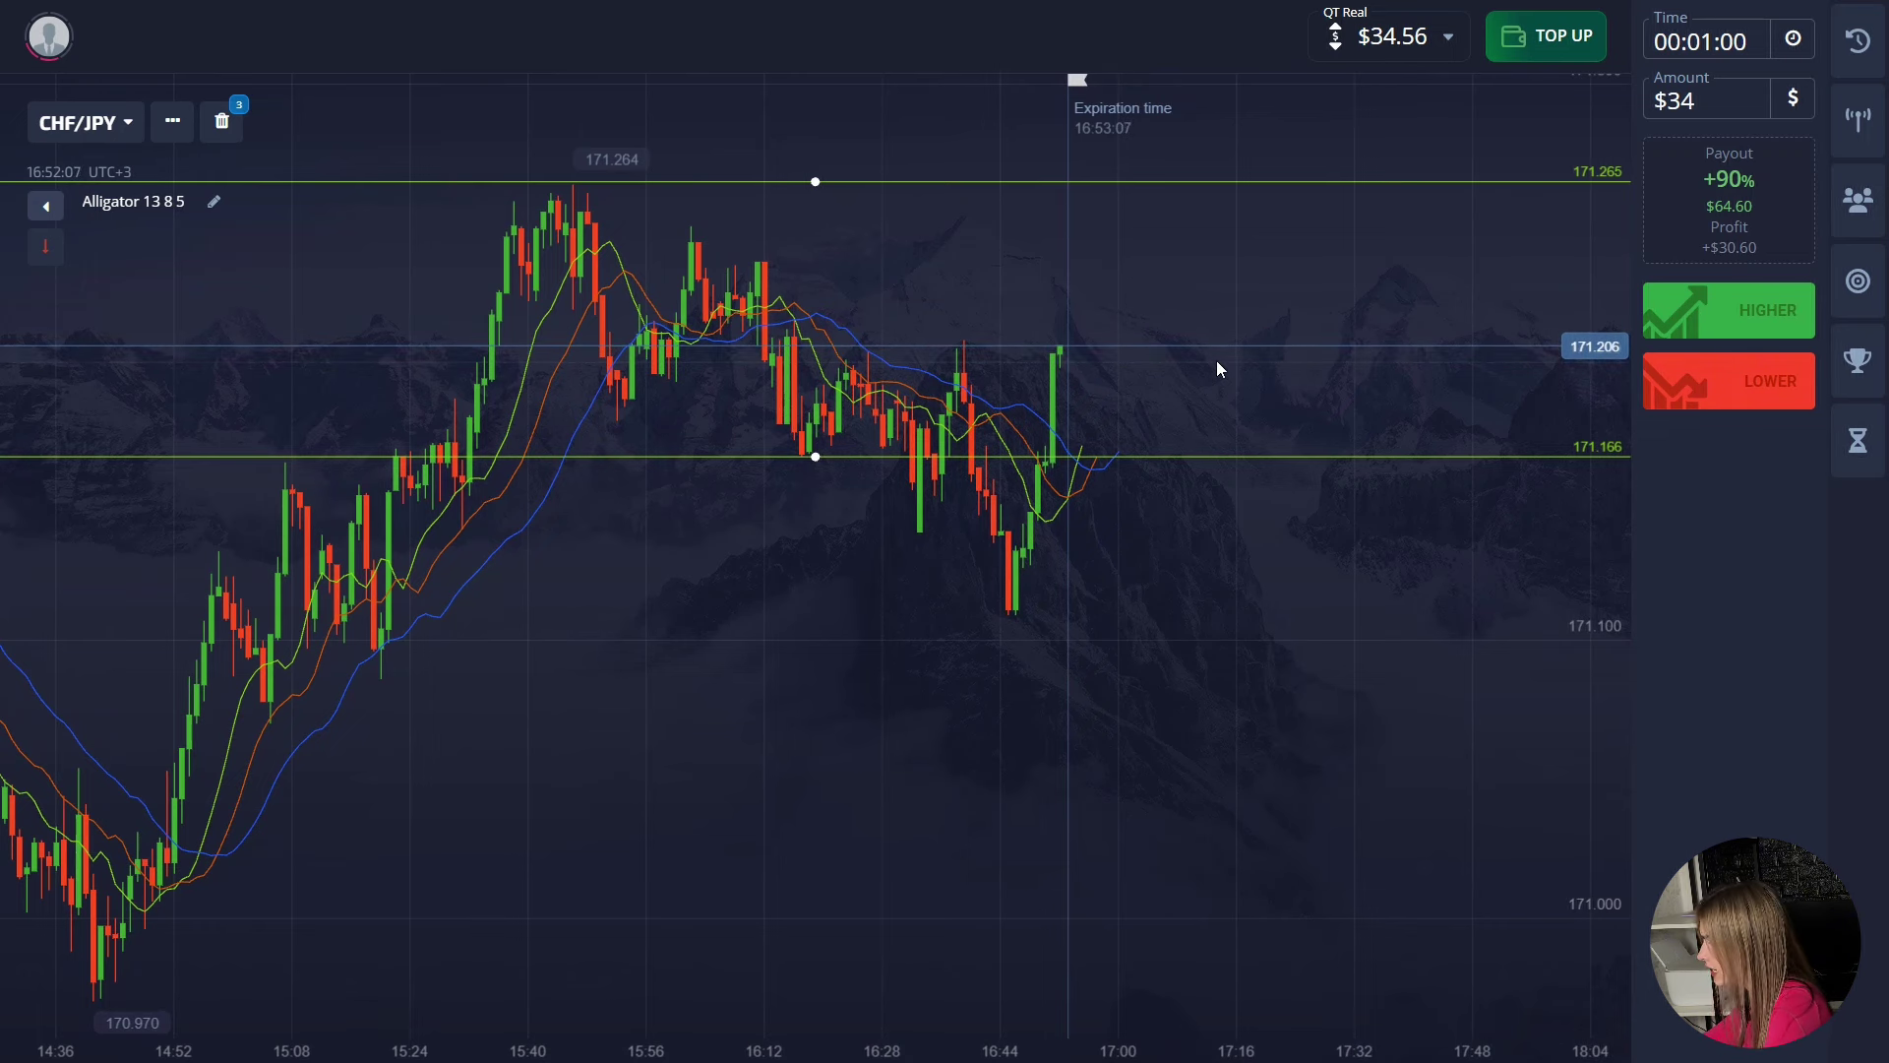
click(1729, 41)
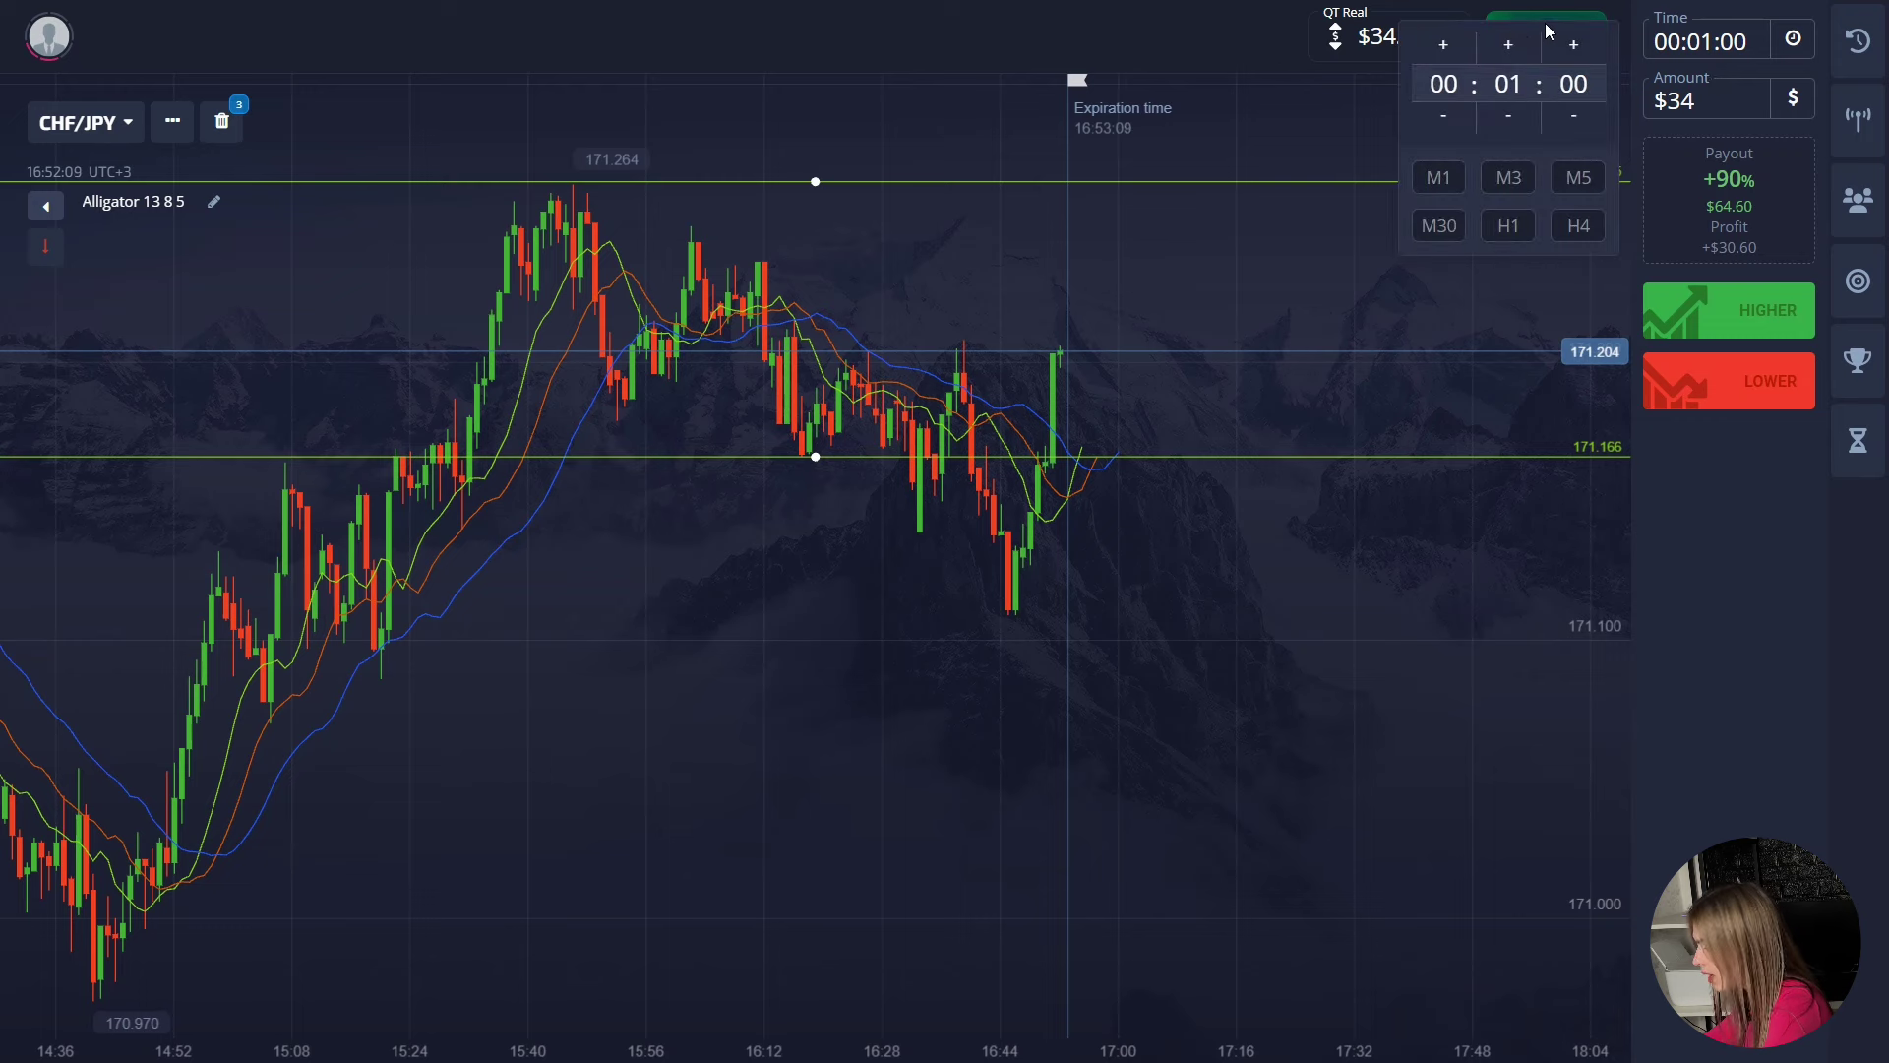
click(1509, 44)
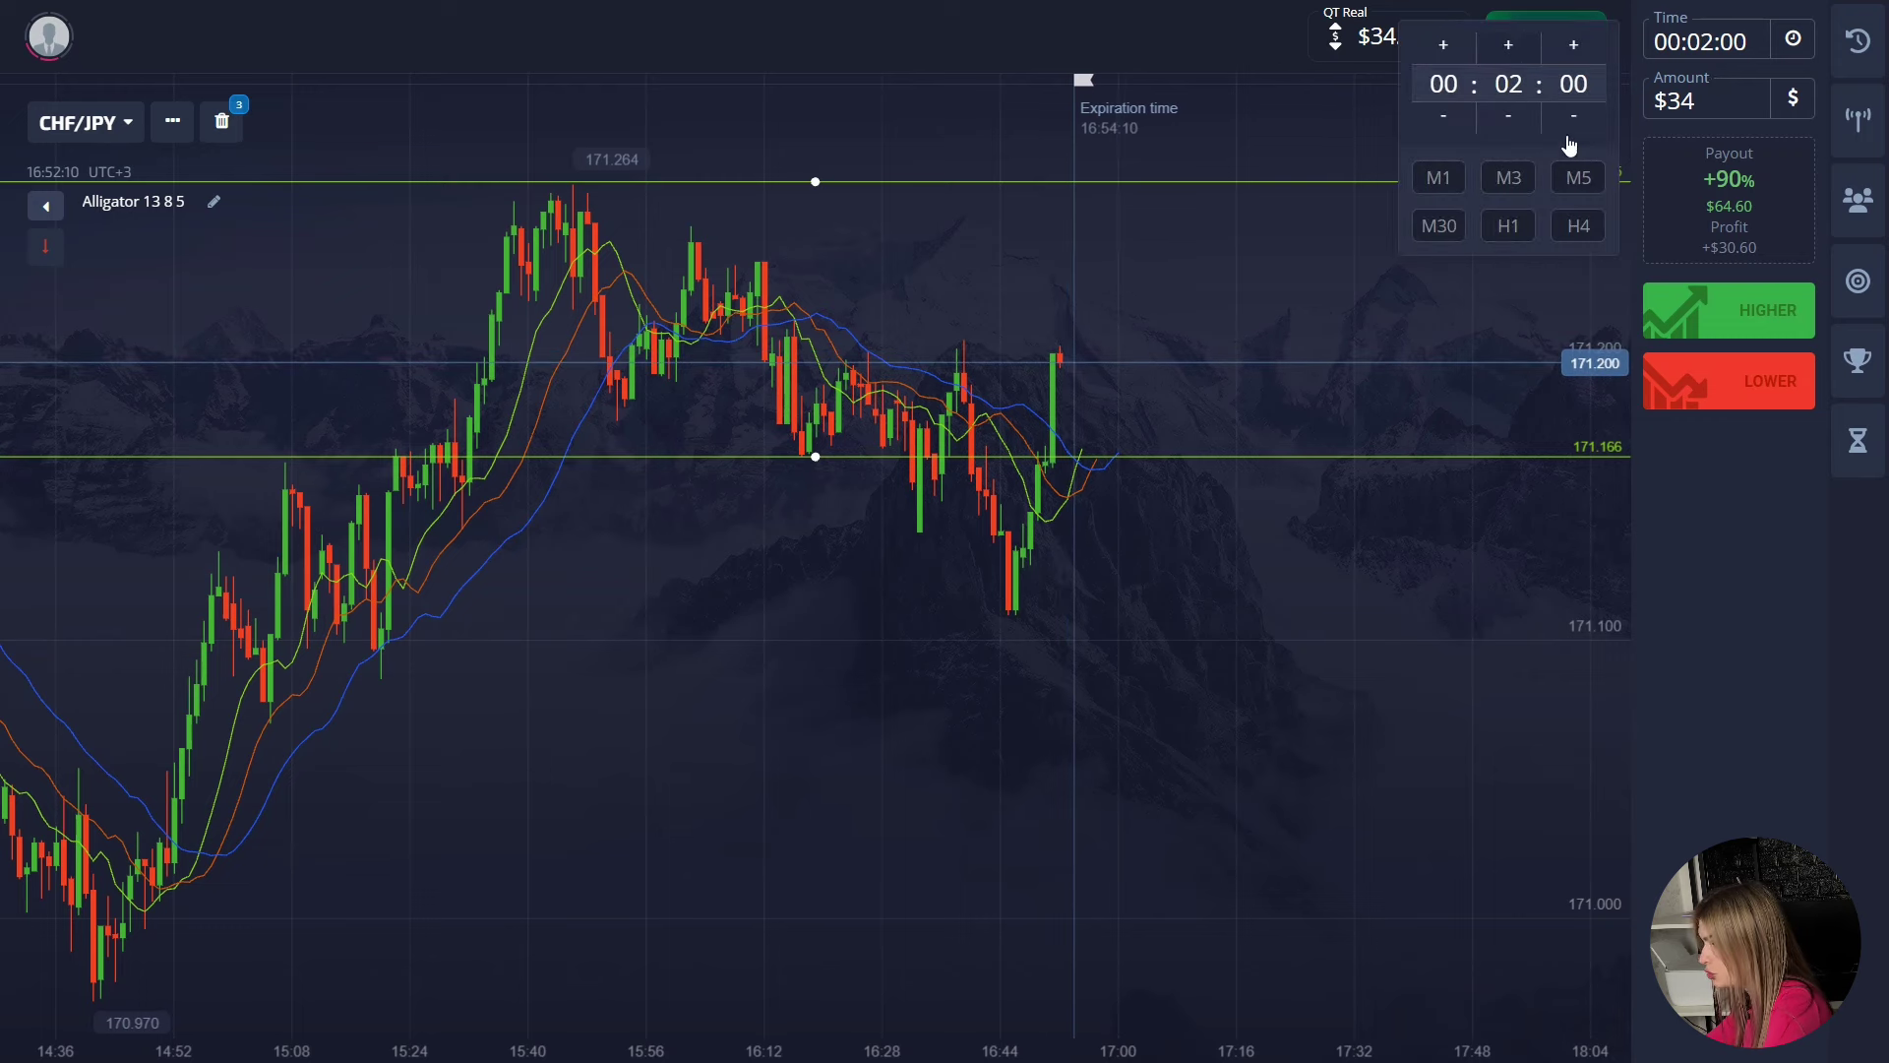
click(1653, 330)
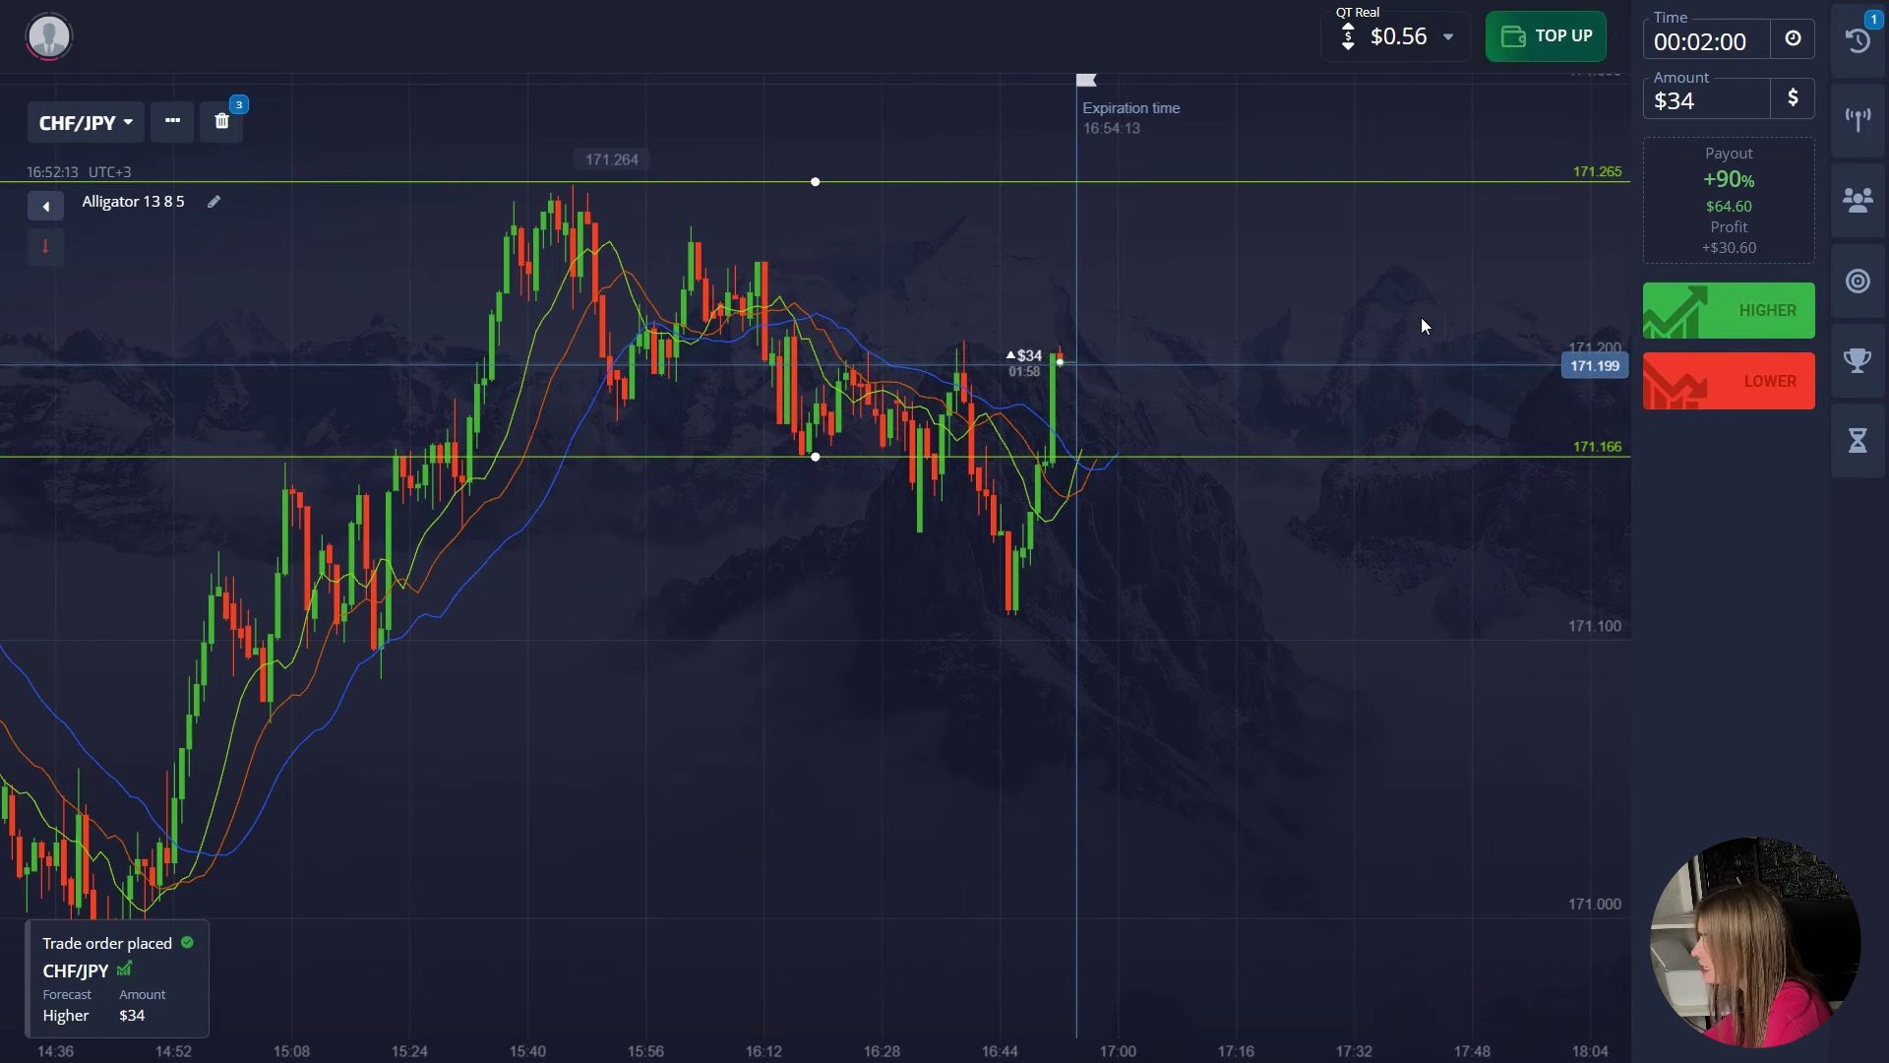
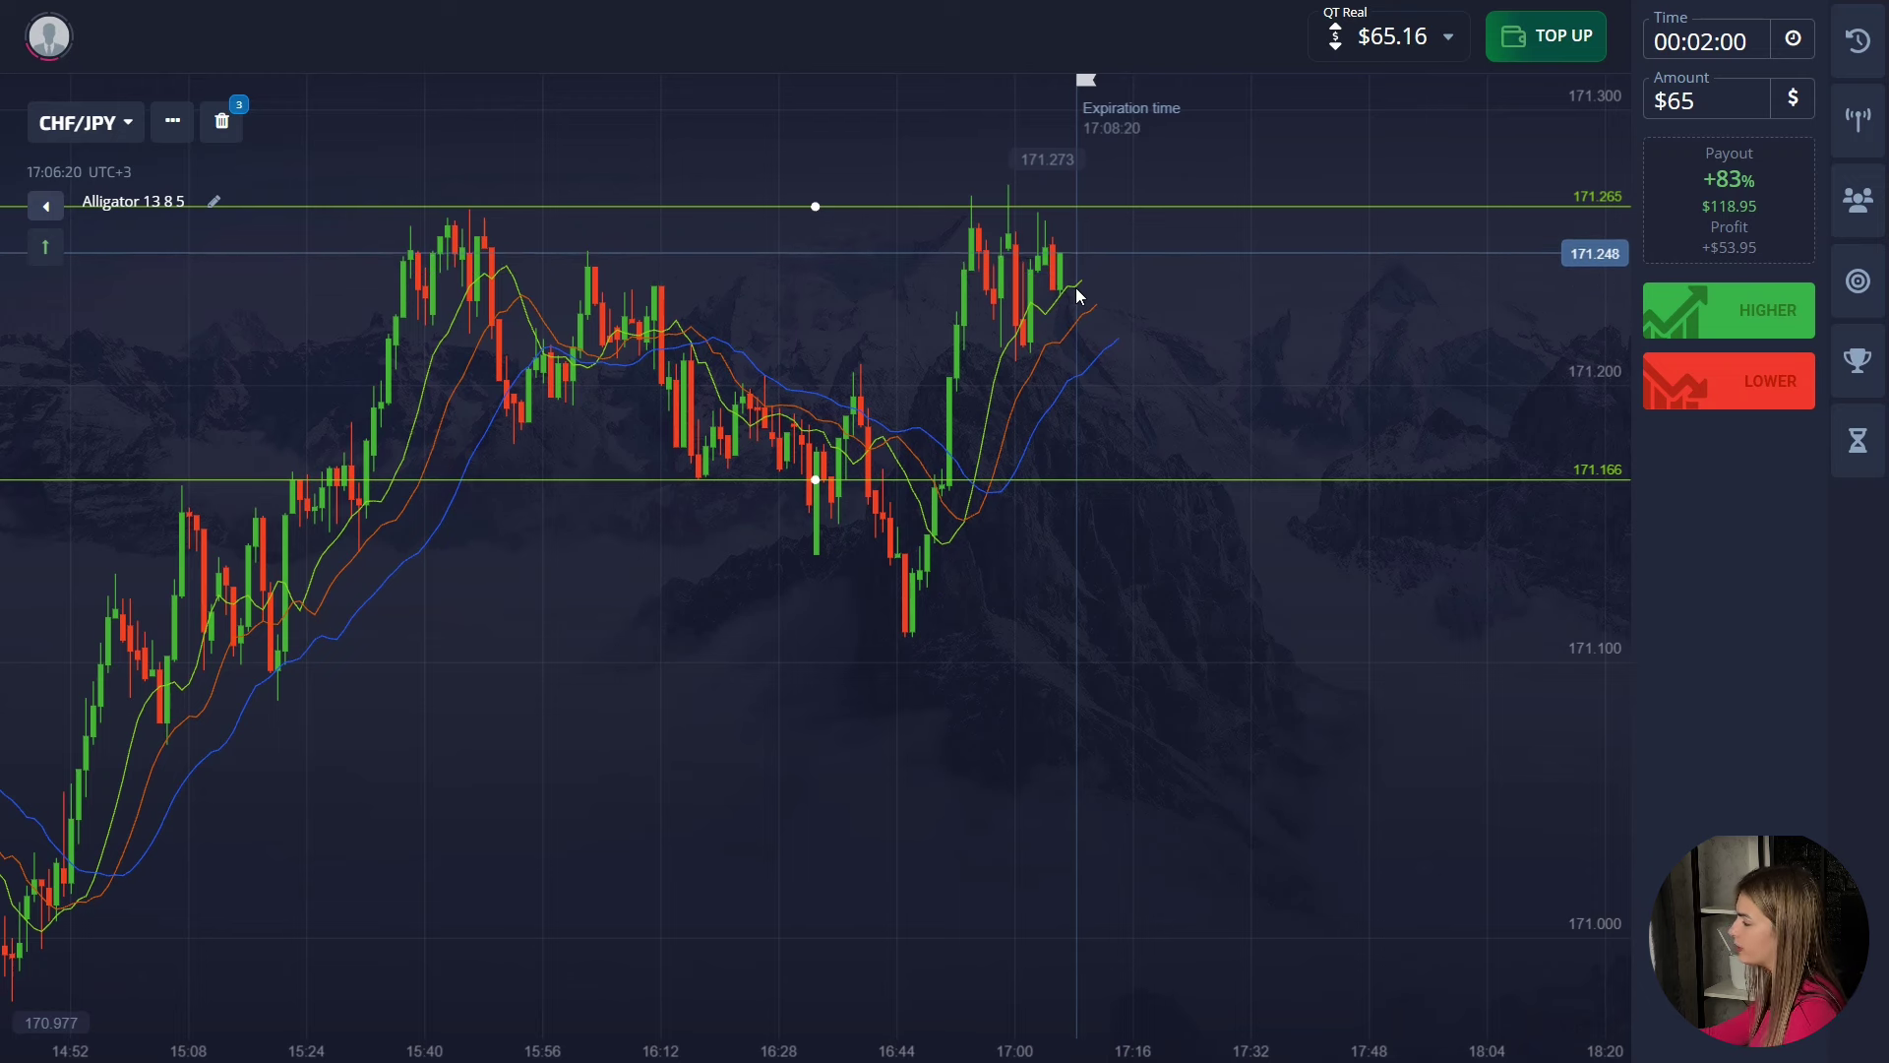
click(1685, 317)
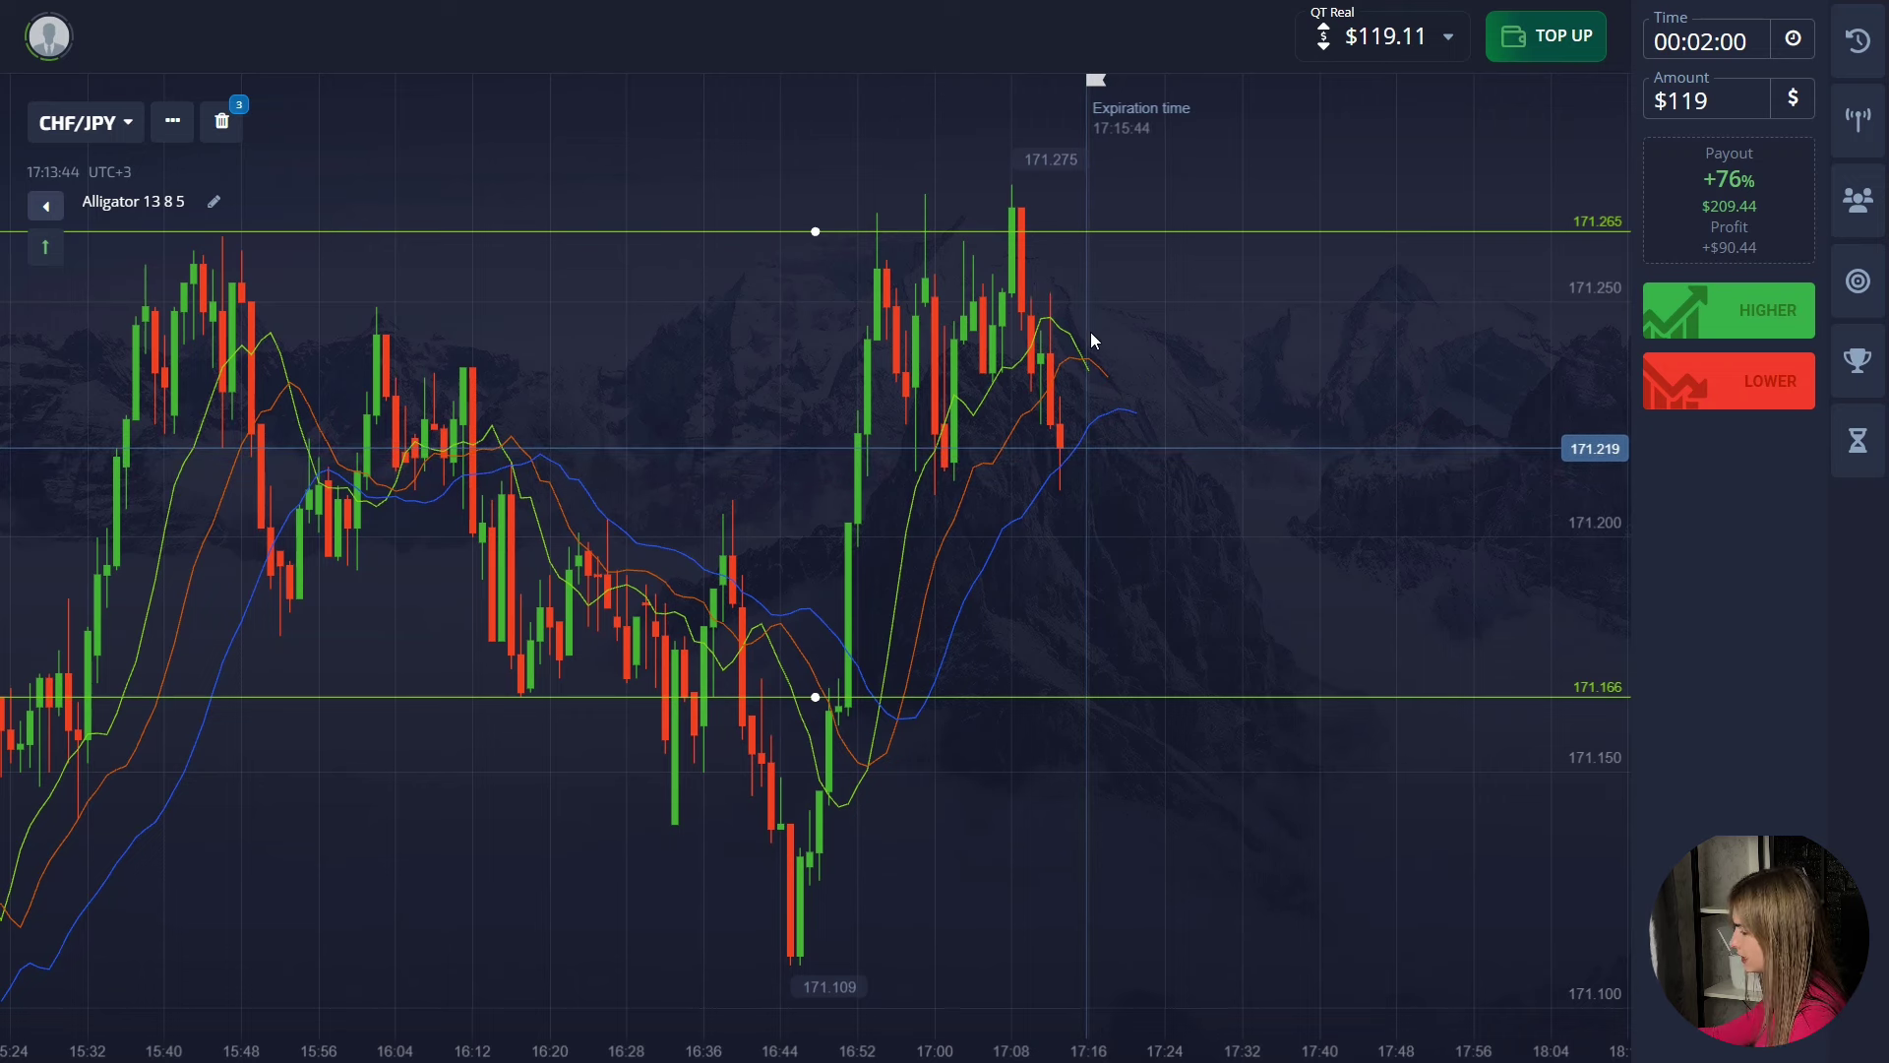
Place two-minute Lower trades of $119 and $209 on CHF/JPY
click(1695, 399)
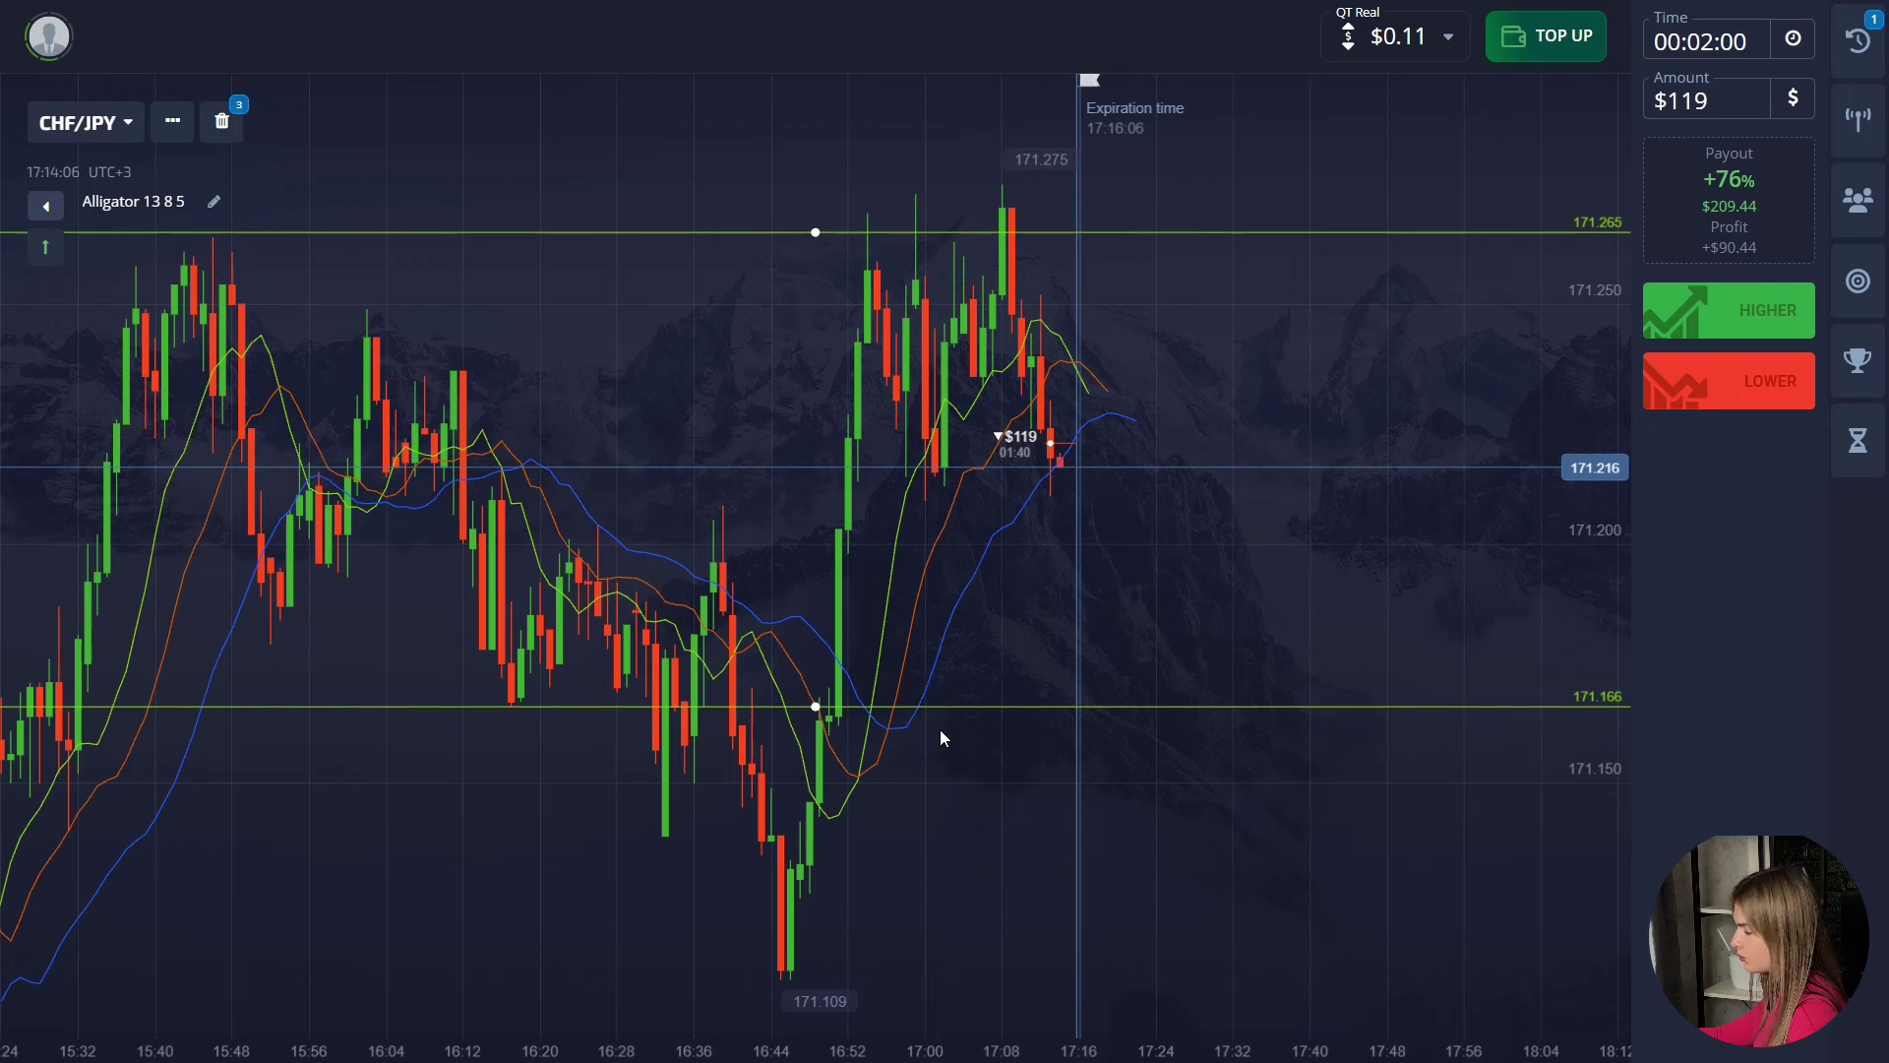
scroll(1144, 641, down, 1)
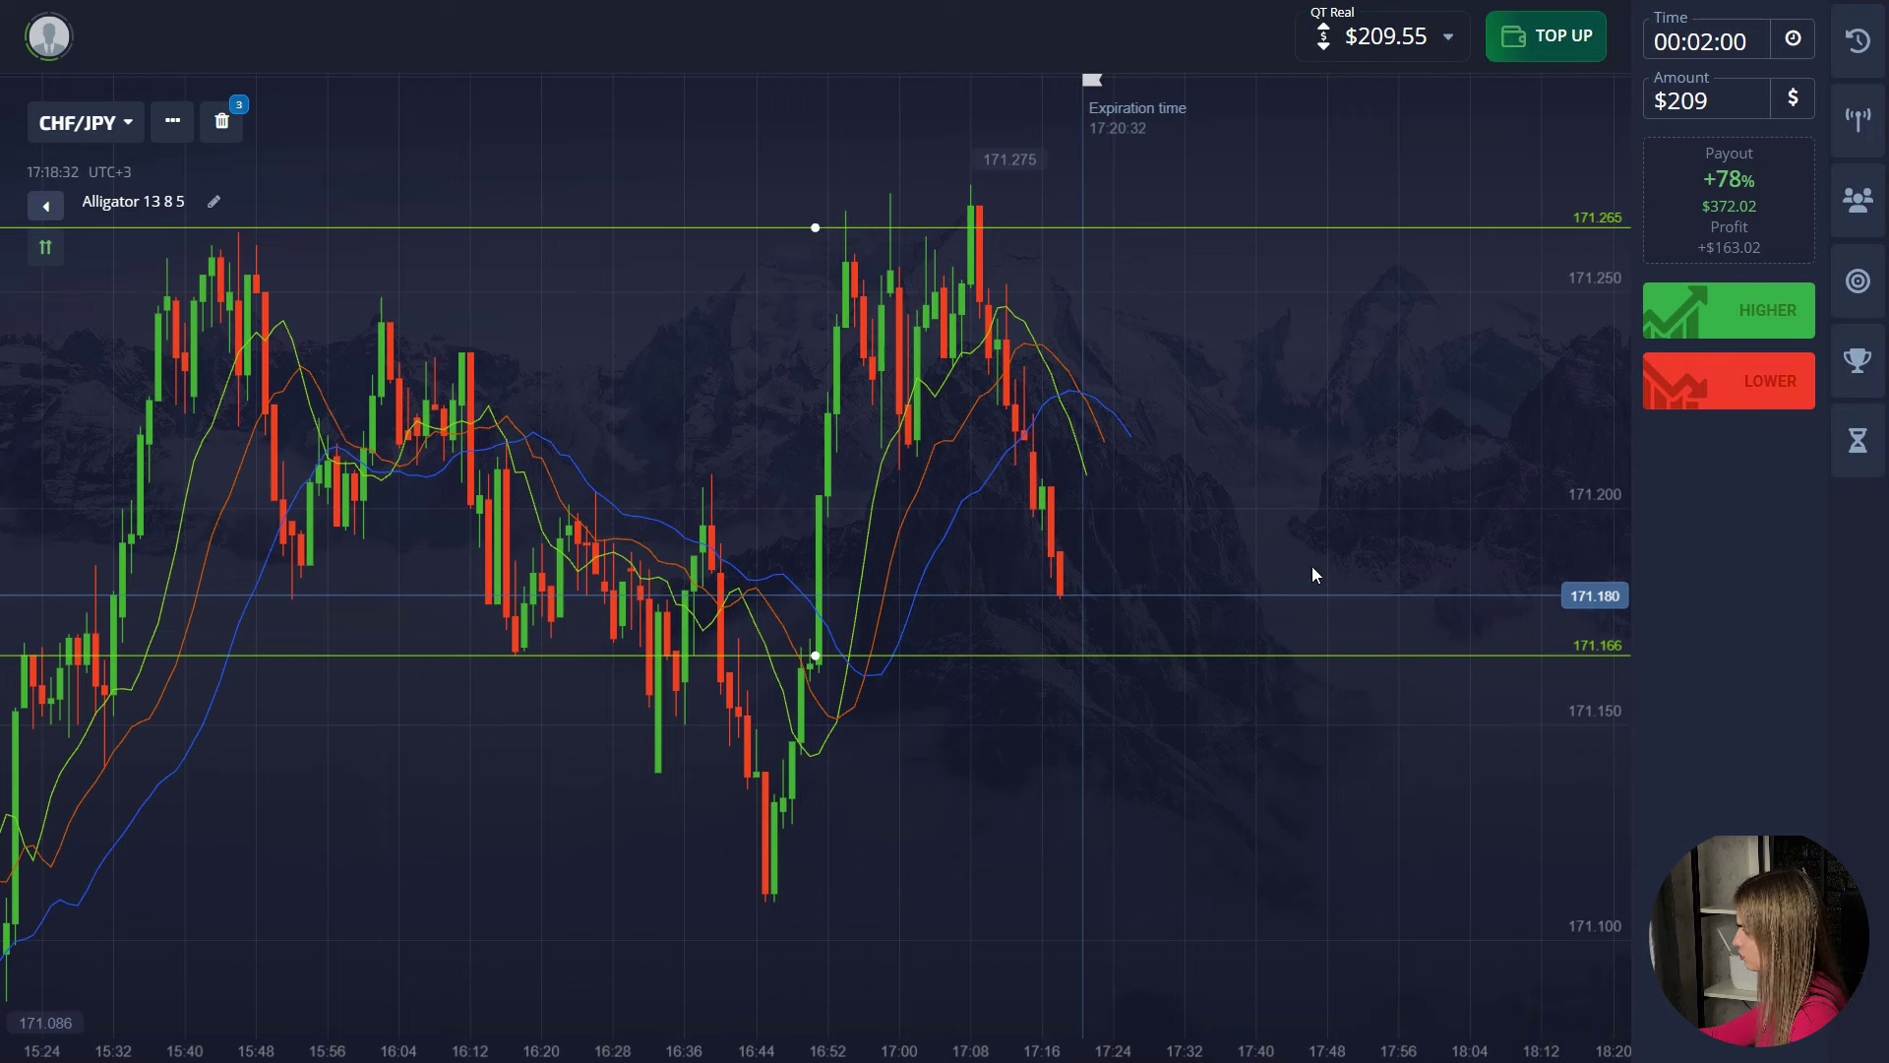
click(1753, 385)
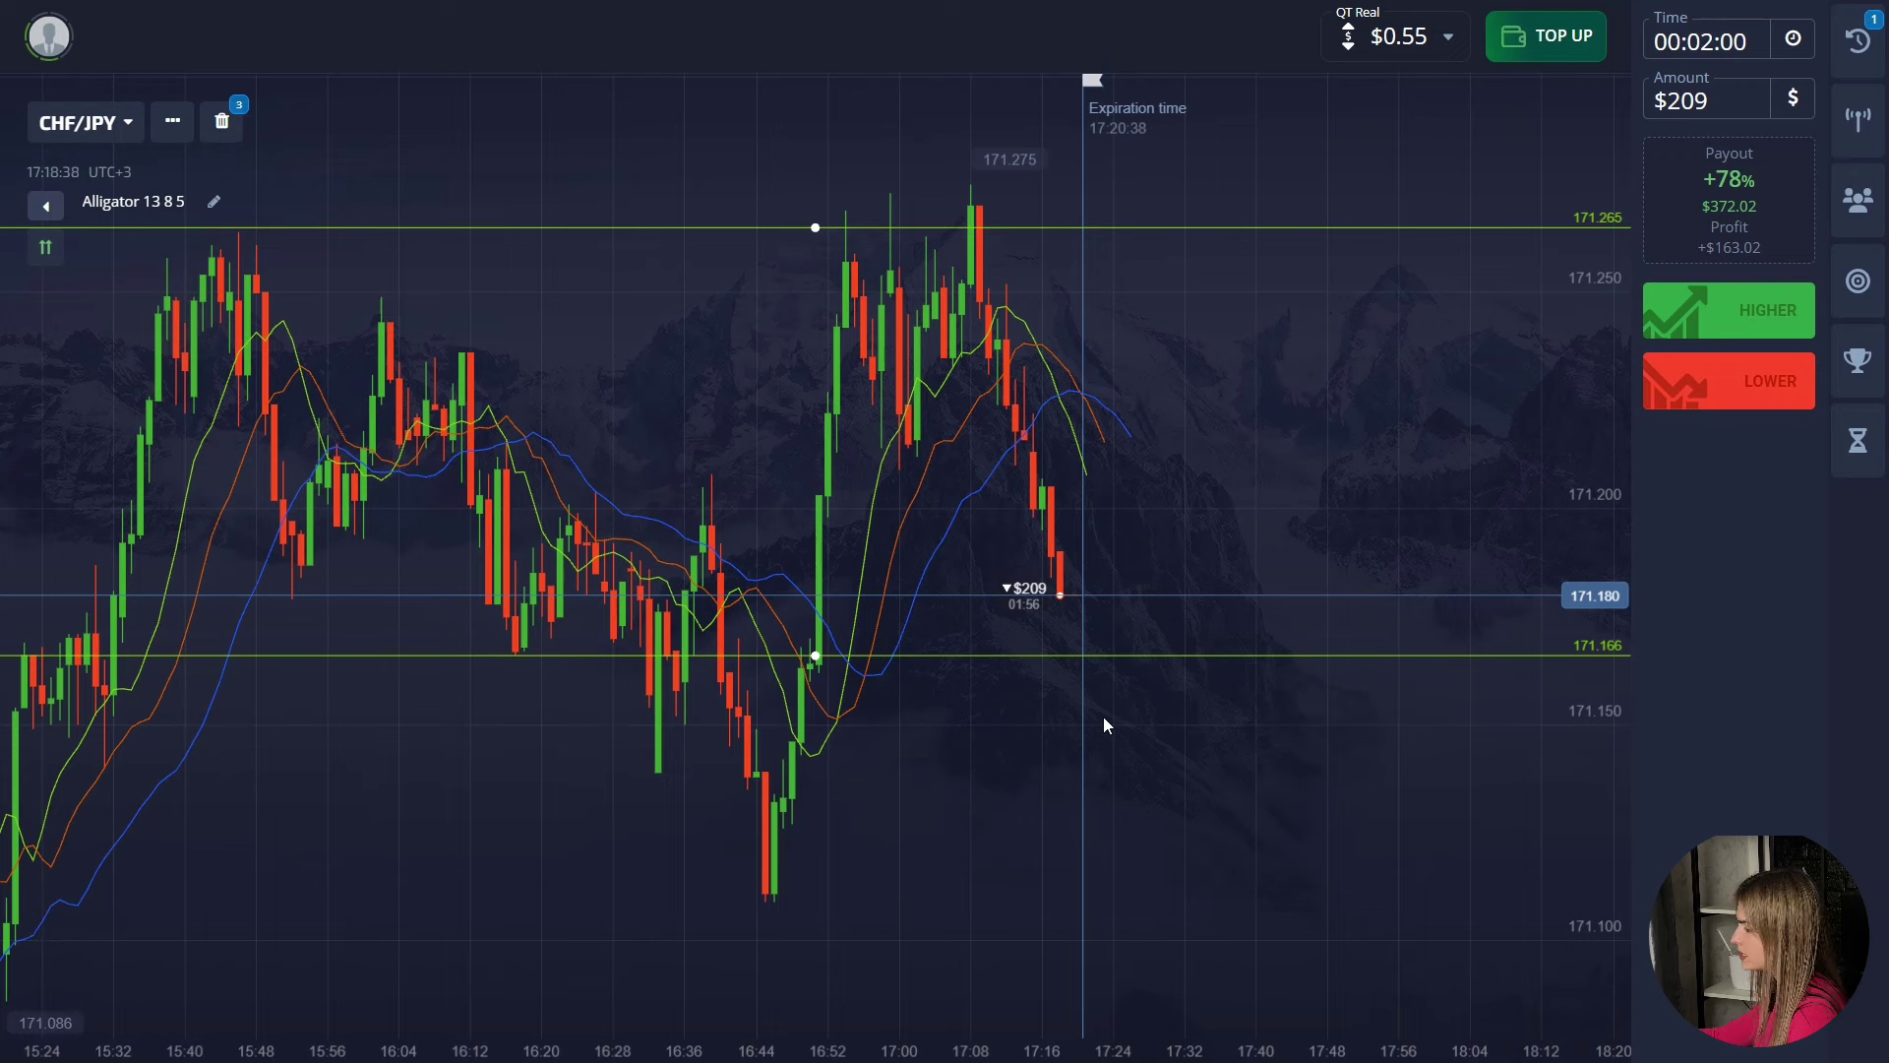
scroll(1082, 689, down, 3)
Place a two-minute Lower trade of $372 on AUD/CAD
drag(818, 507, 870, 689)
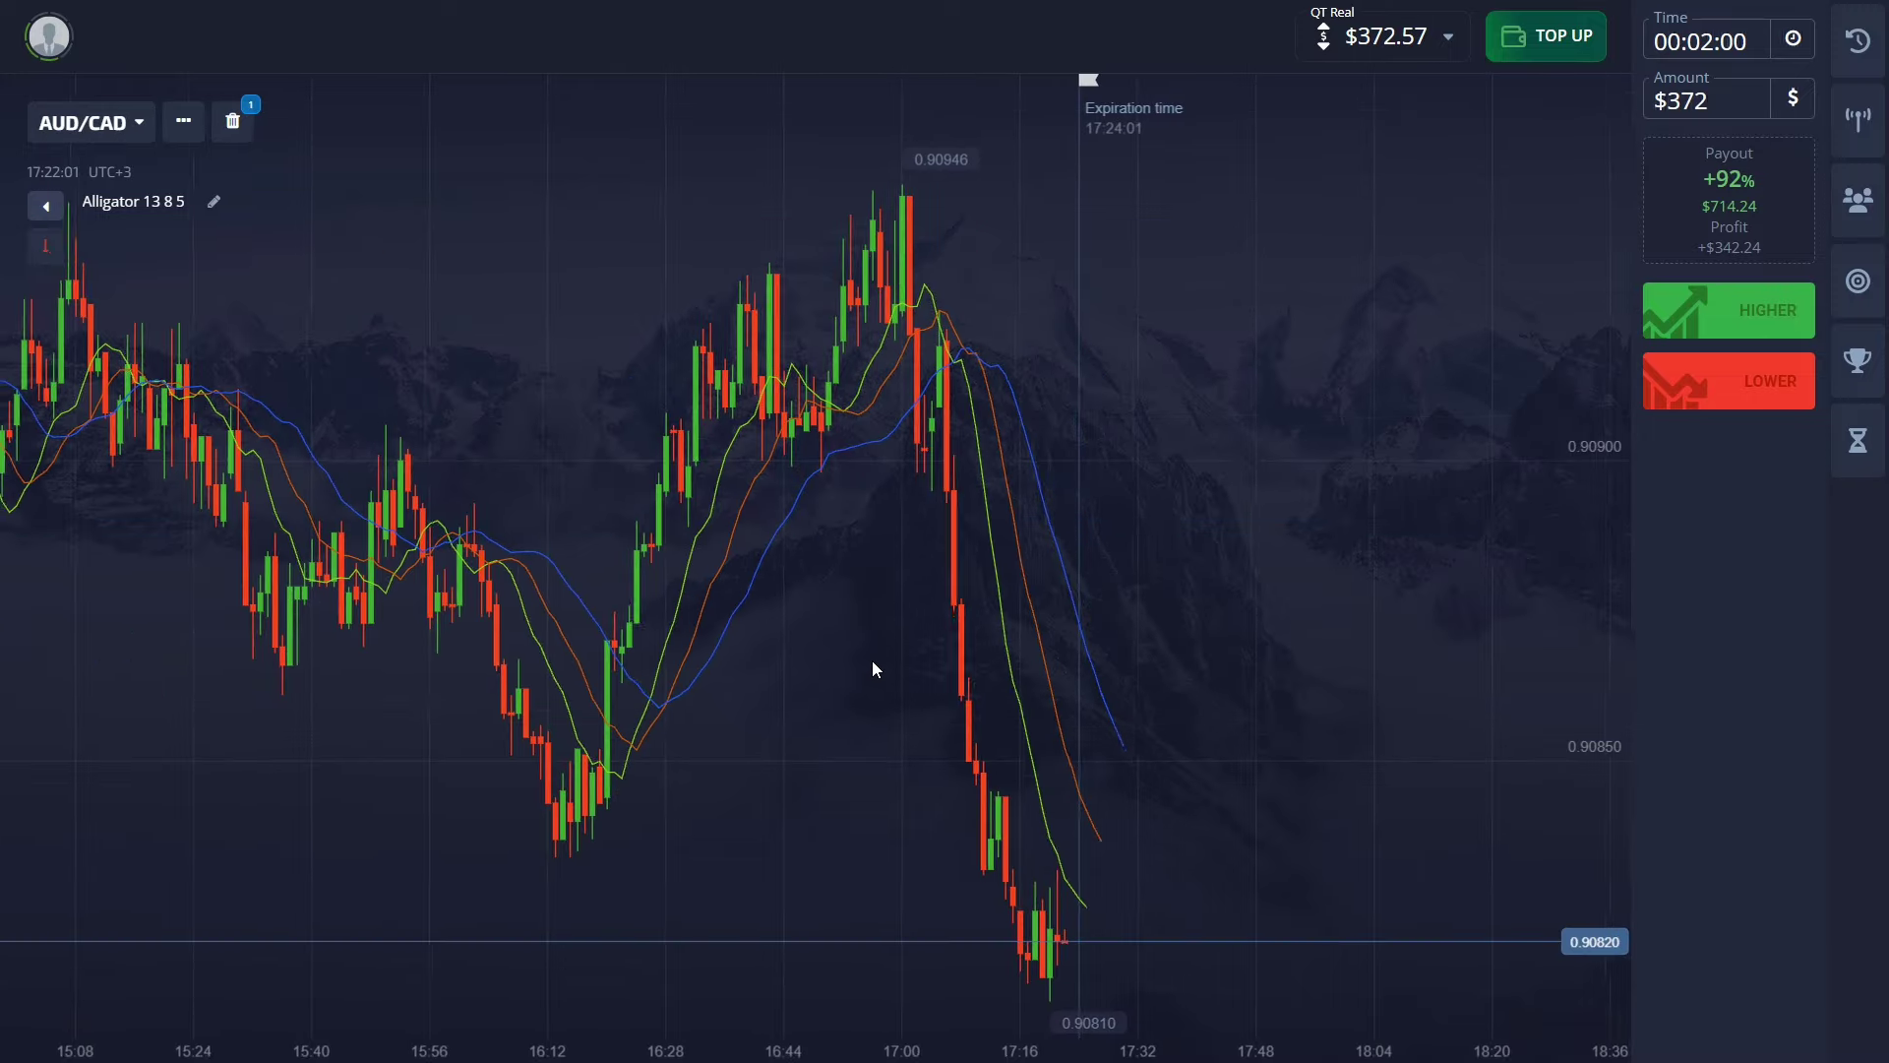
drag(874, 667, 747, 792)
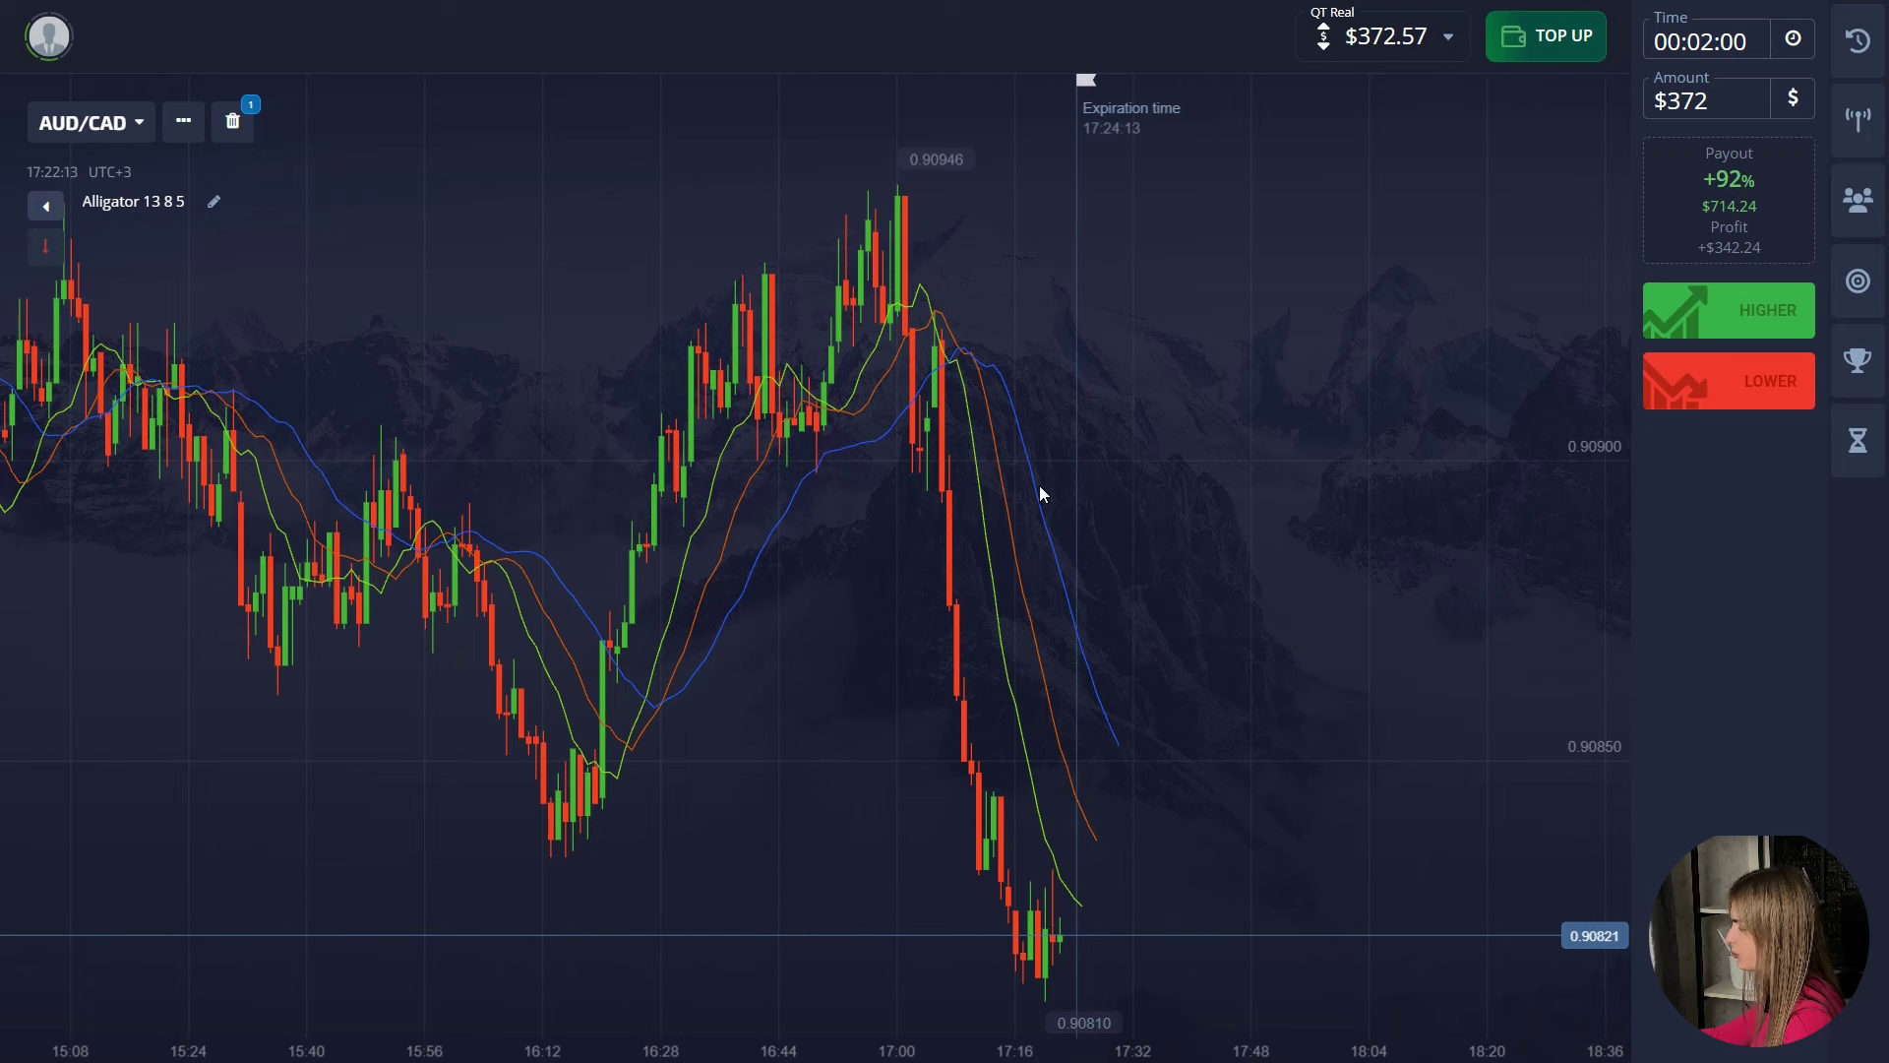
click(1687, 402)
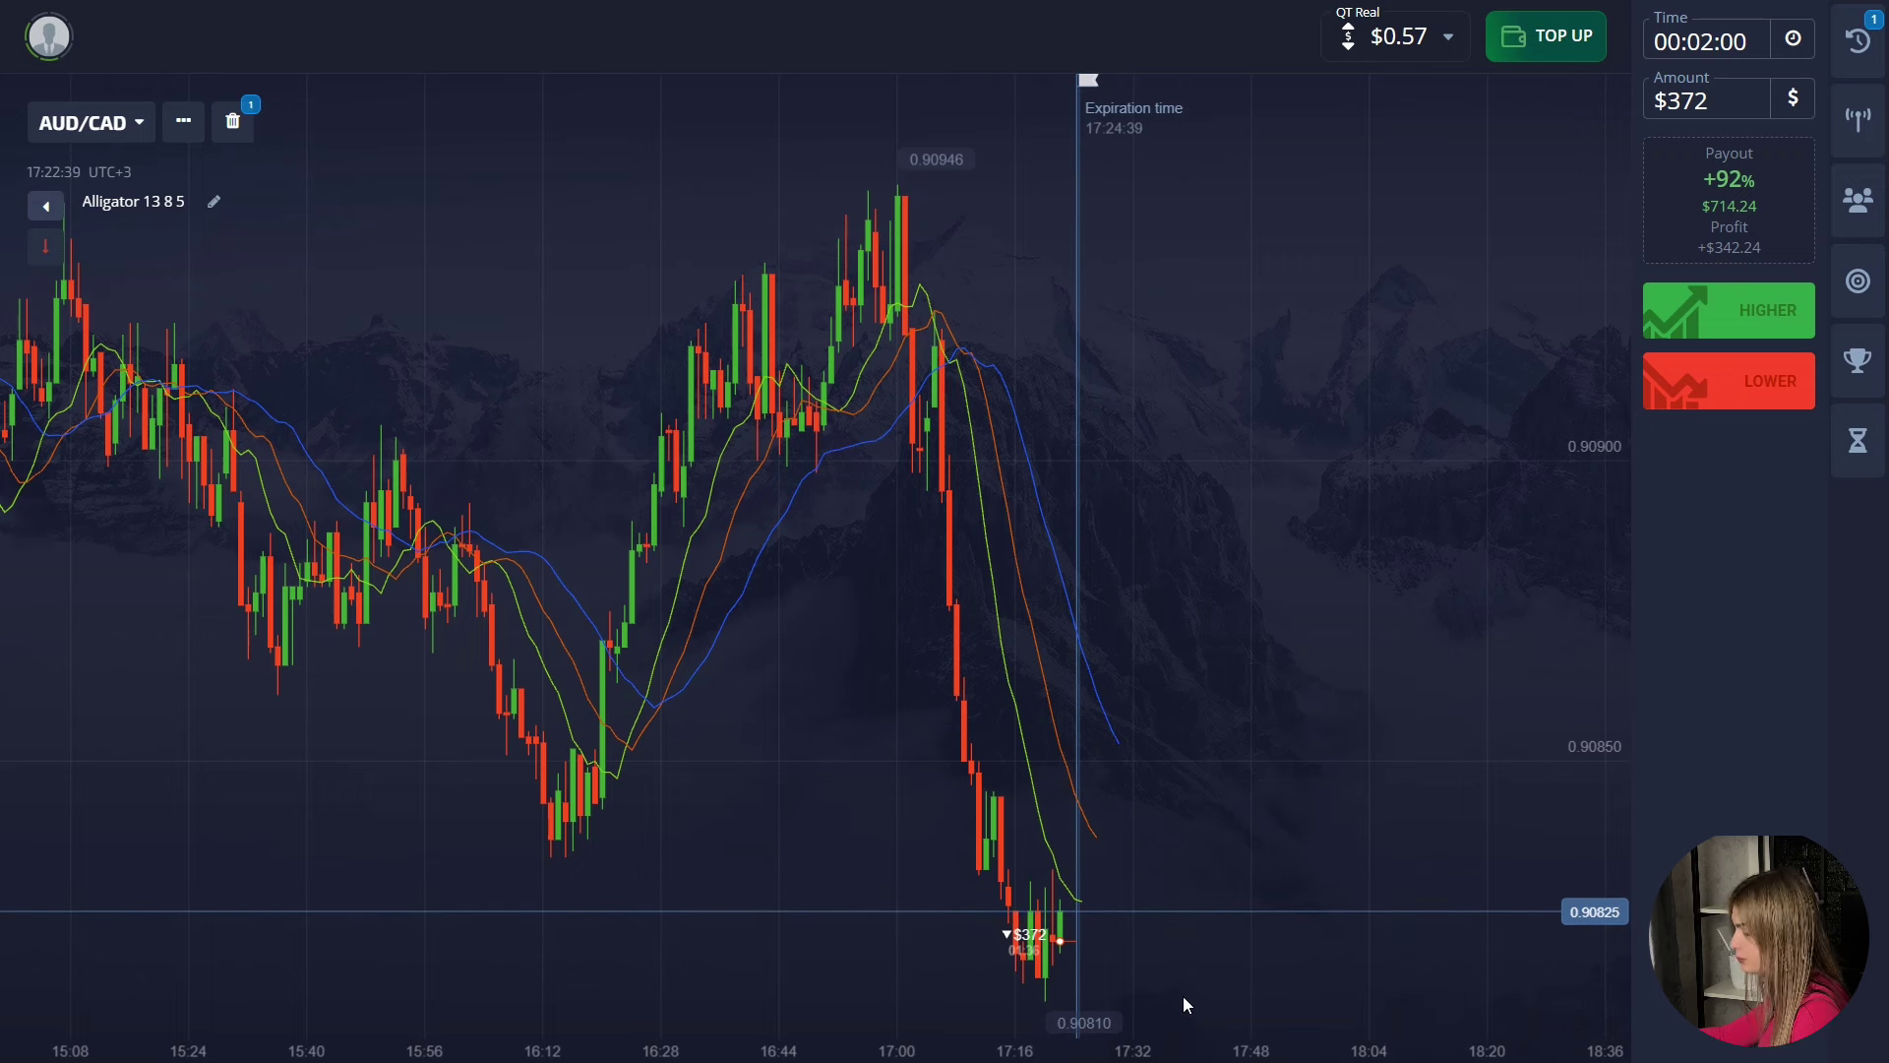
Place a two-minute Lower trade of $714 on AUD/CAD after checking the downtrend on the chart
drag(812, 715, 1199, 807)
drag(796, 853, 365, 858)
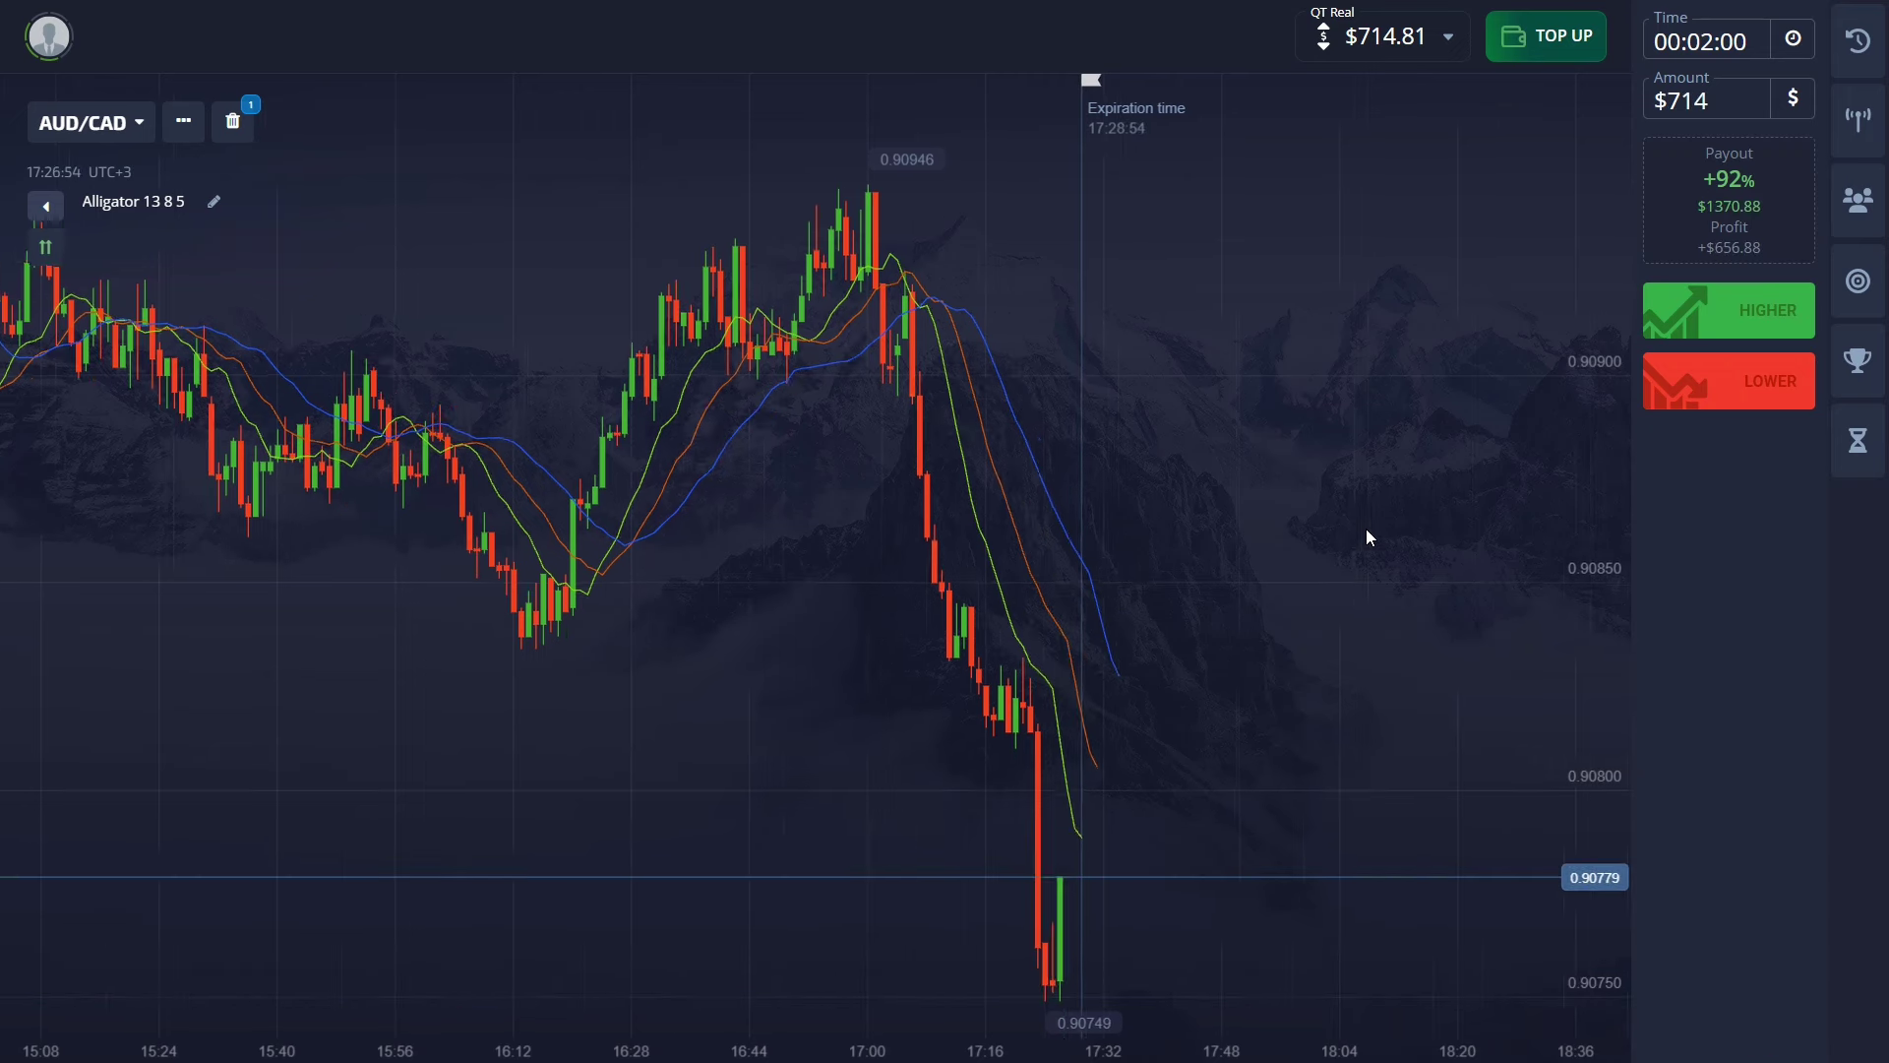
scroll(1361, 529, up, 3)
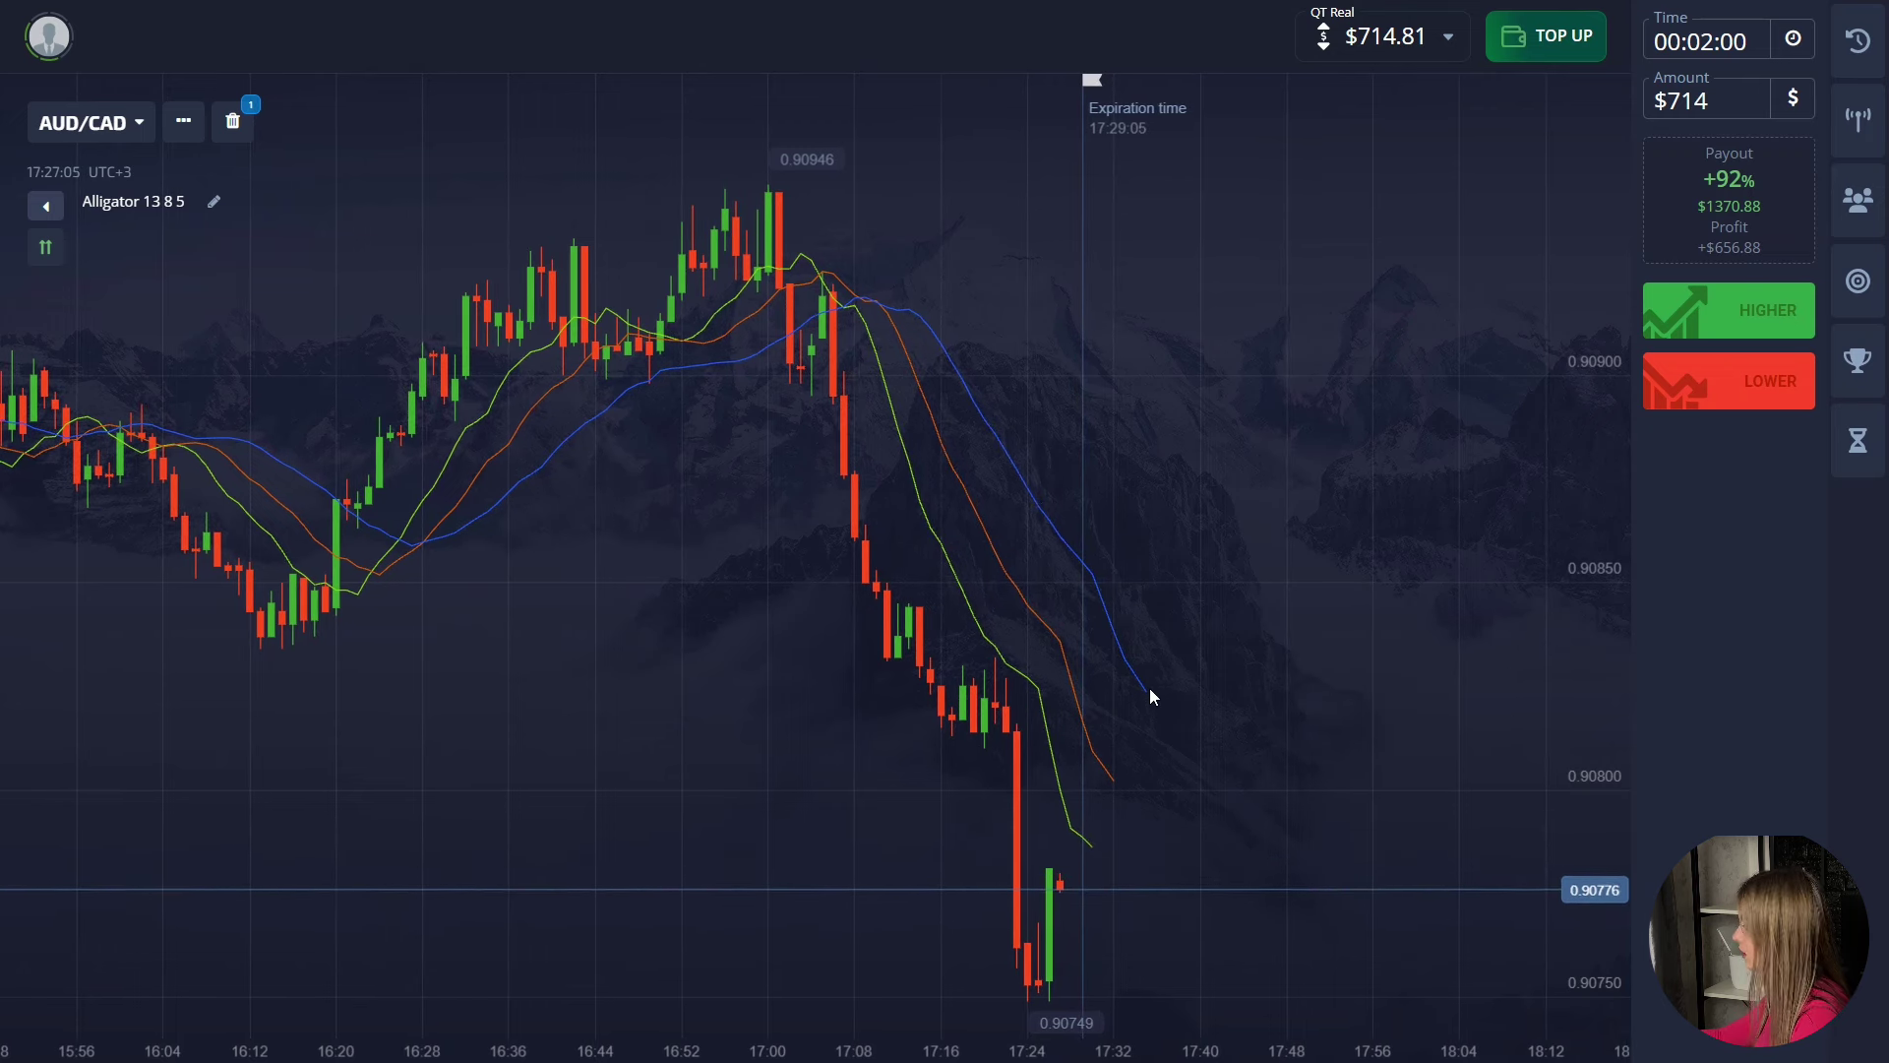
click(1682, 394)
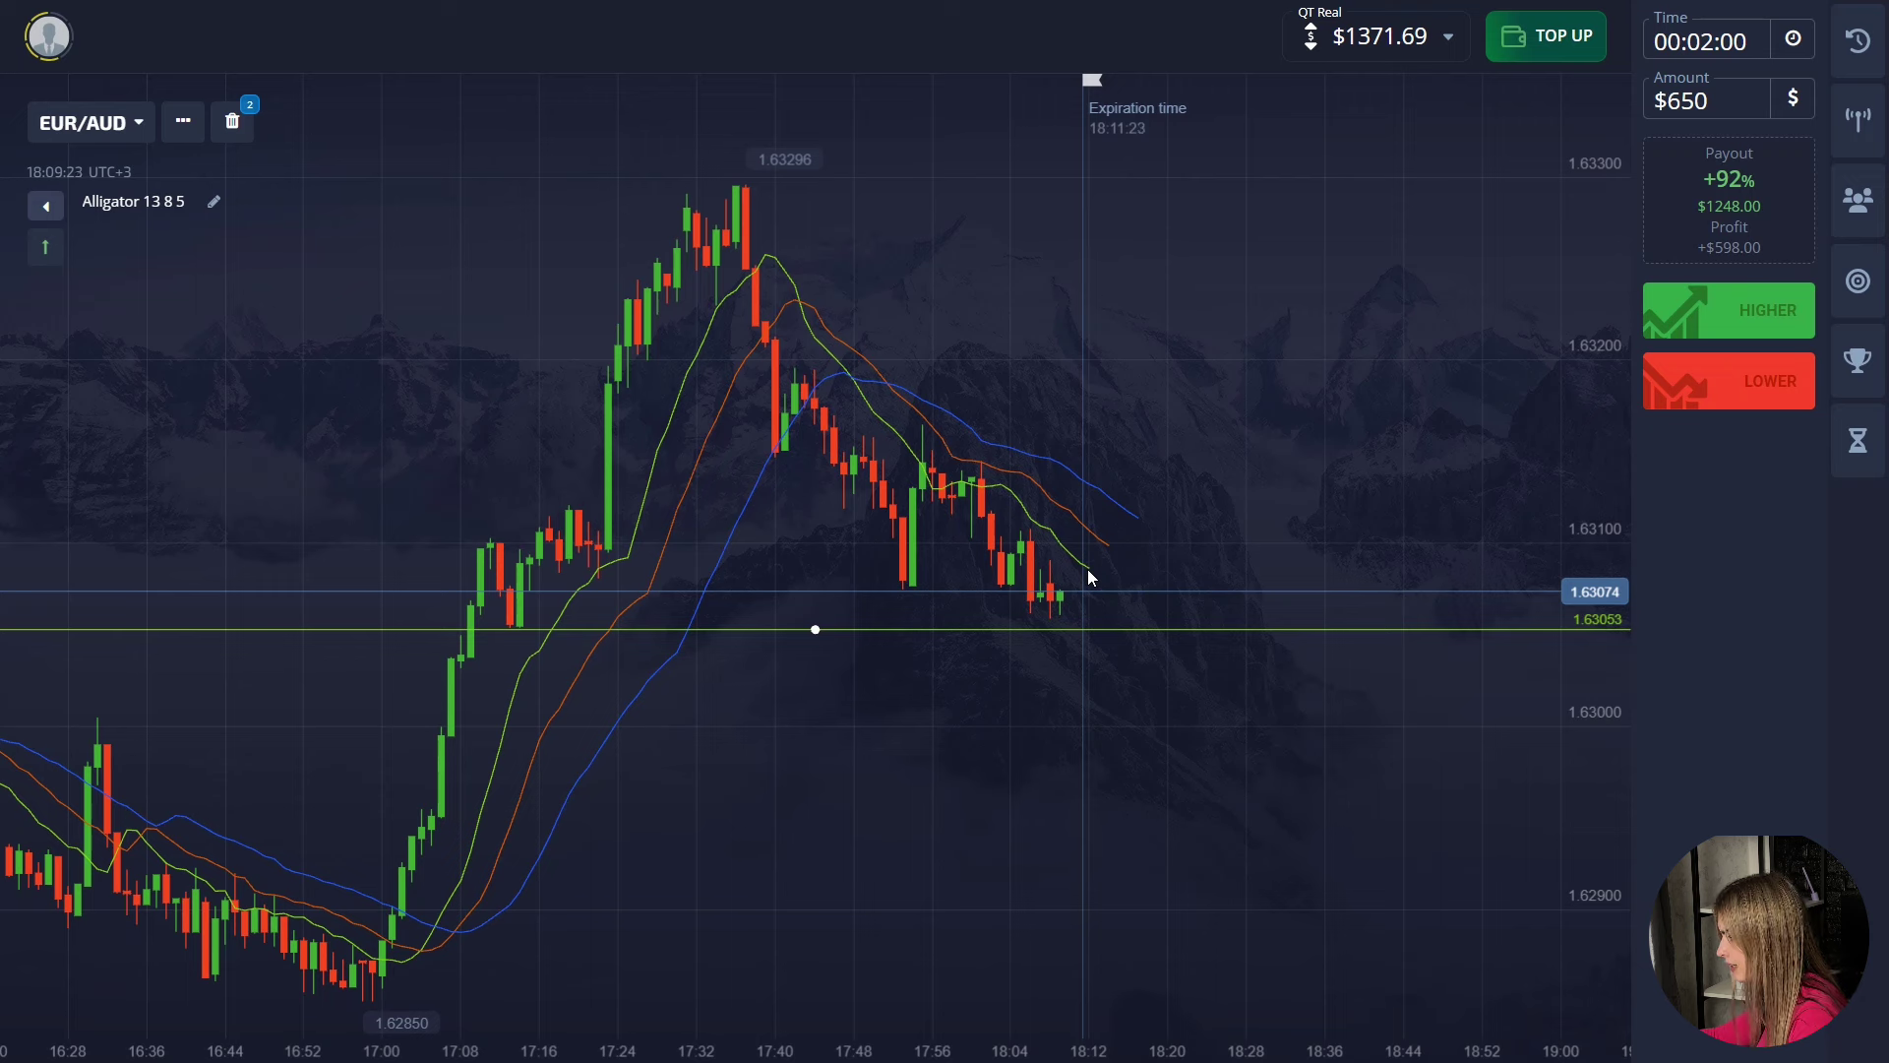
Place two Lower trades of $650 each on EUR/AUD with a two-minute expiration
click(1687, 392)
click(1687, 392)
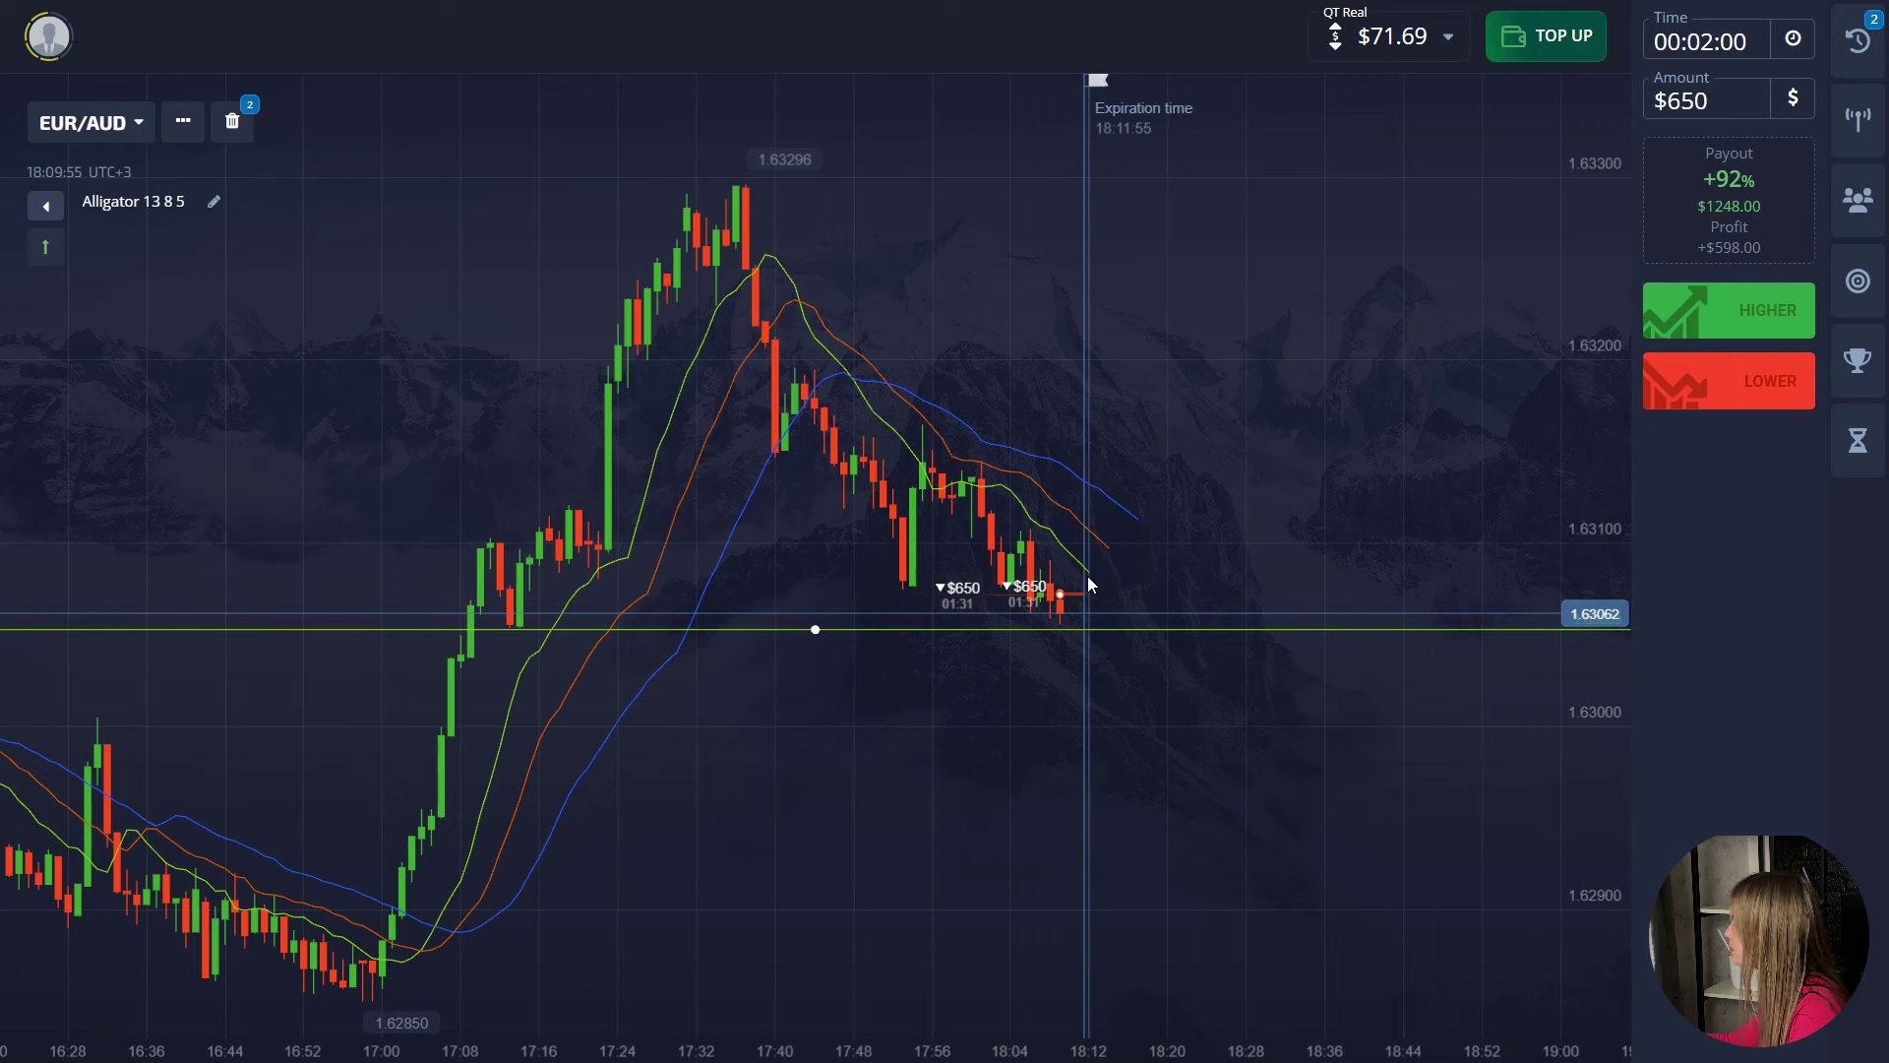
scroll(1254, 530, up, 2)
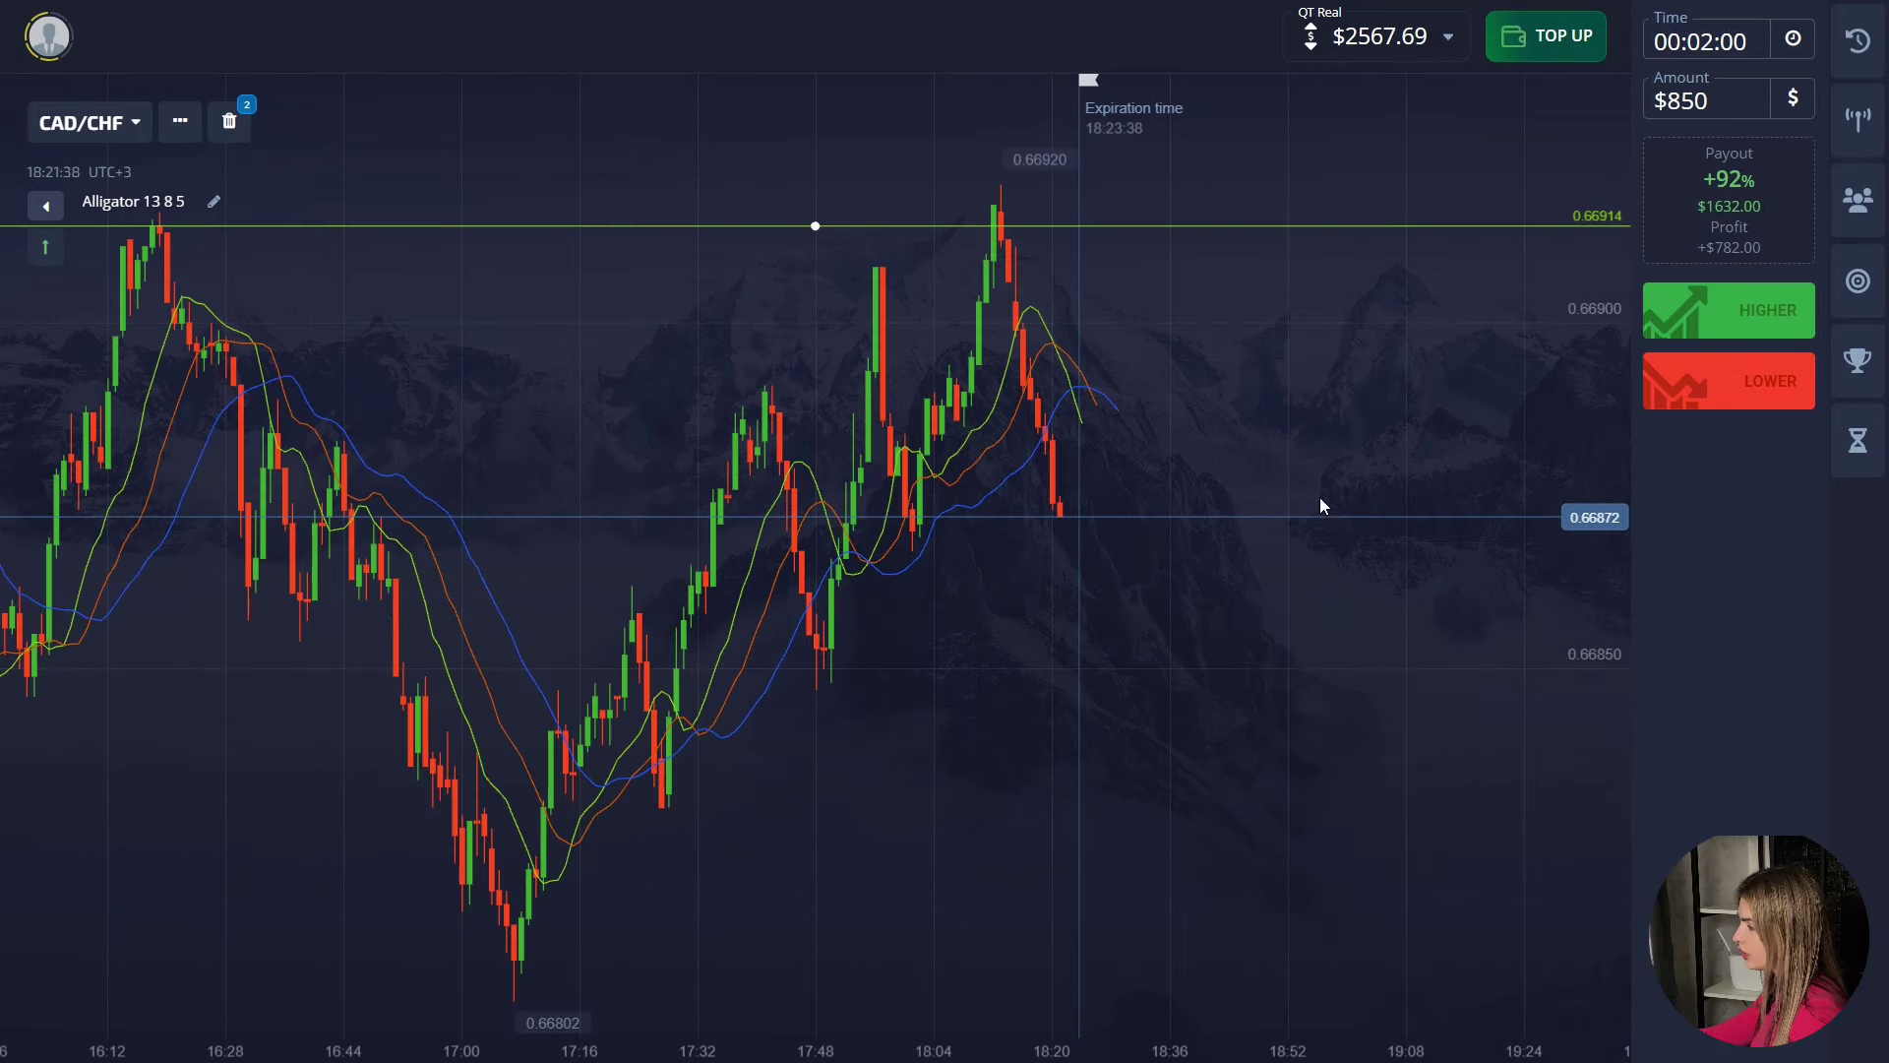
Place three Lower trades of $850 each on CAD/CHF with a two-minute expiration
drag(868, 780, 1109, 759)
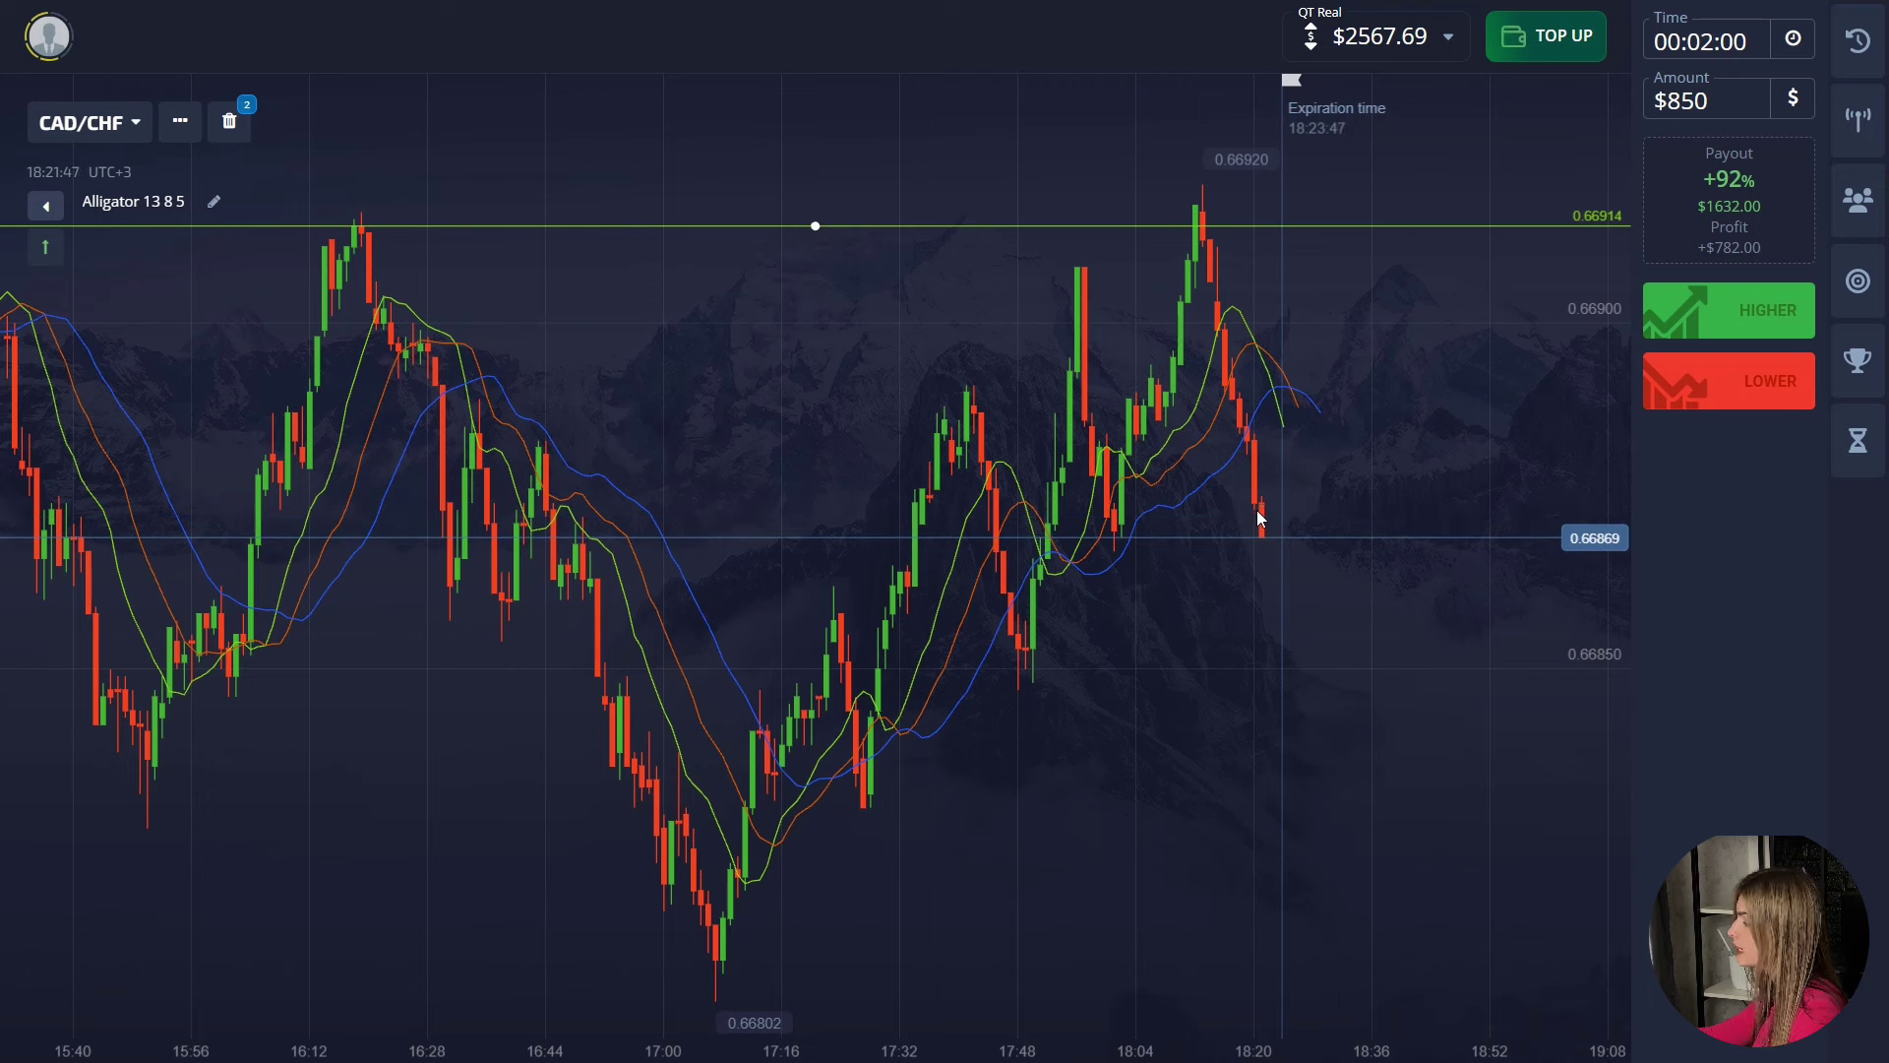
click(1670, 388)
click(1670, 388)
click(1670, 389)
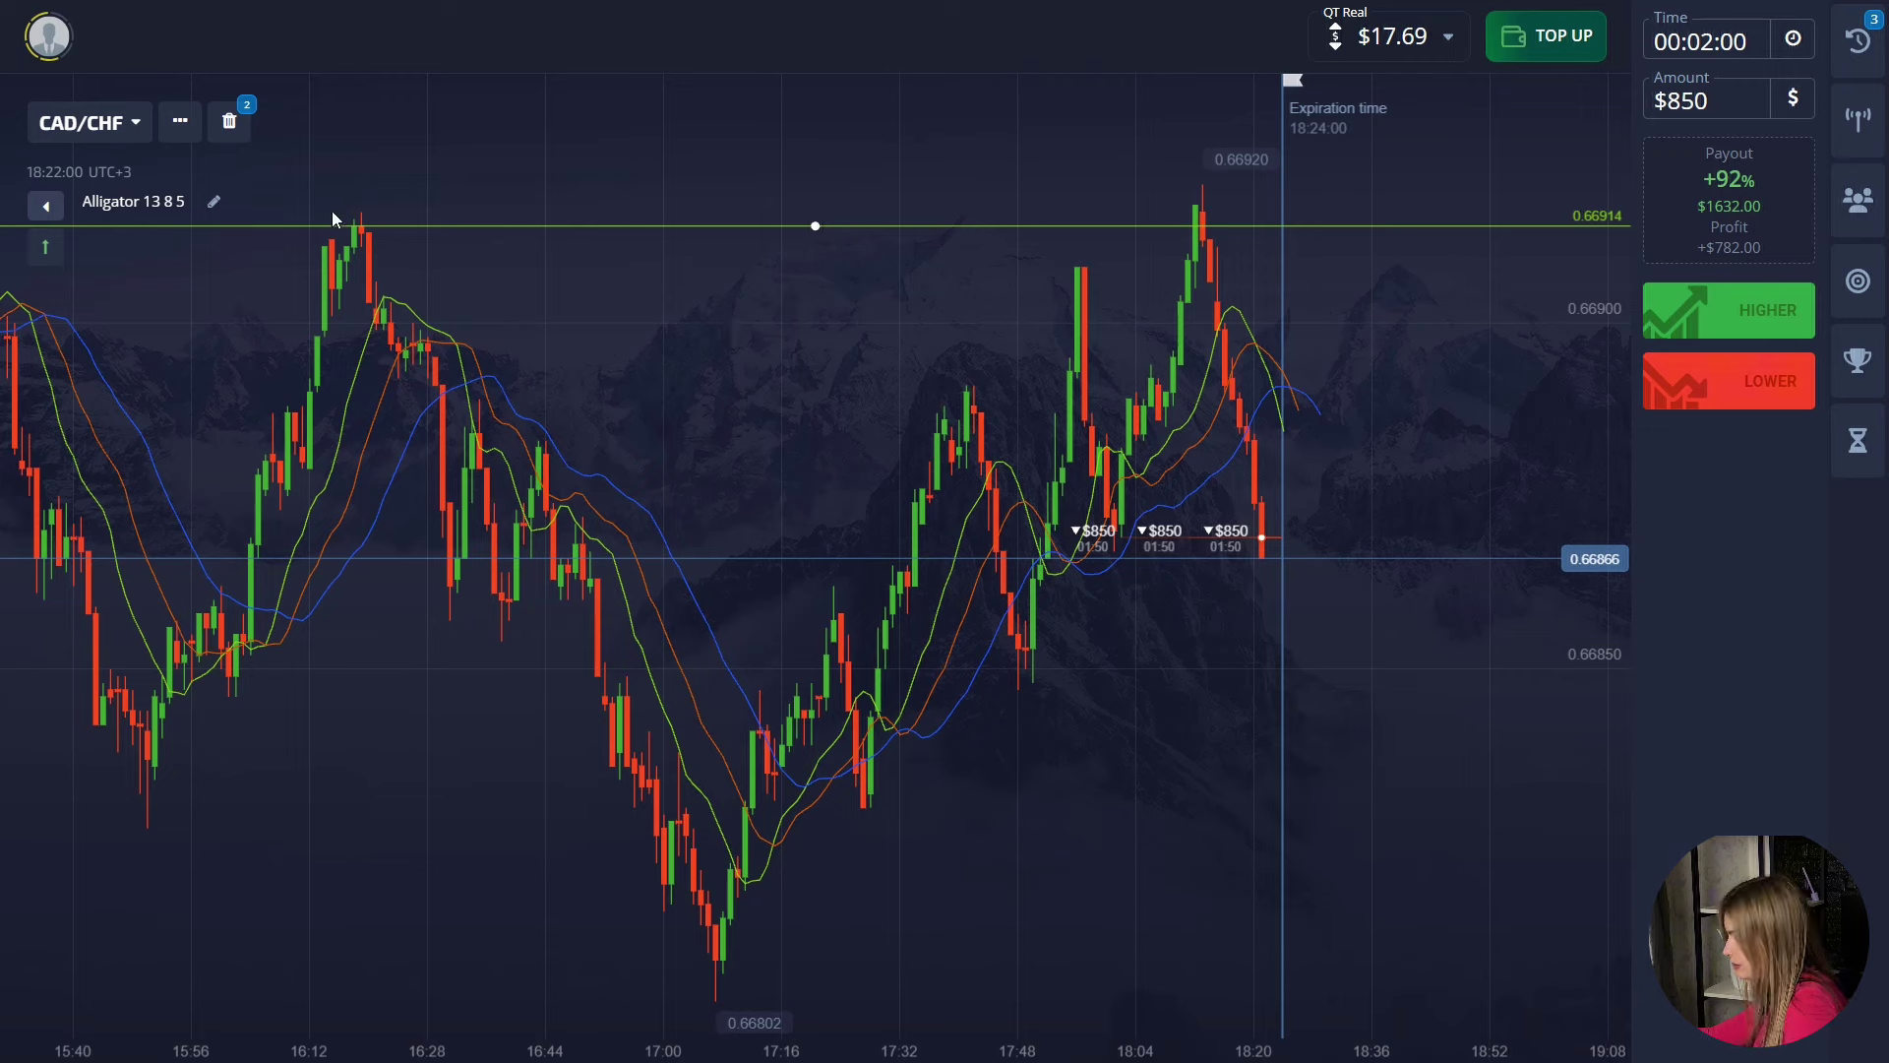
drag(364, 192, 229, 239)
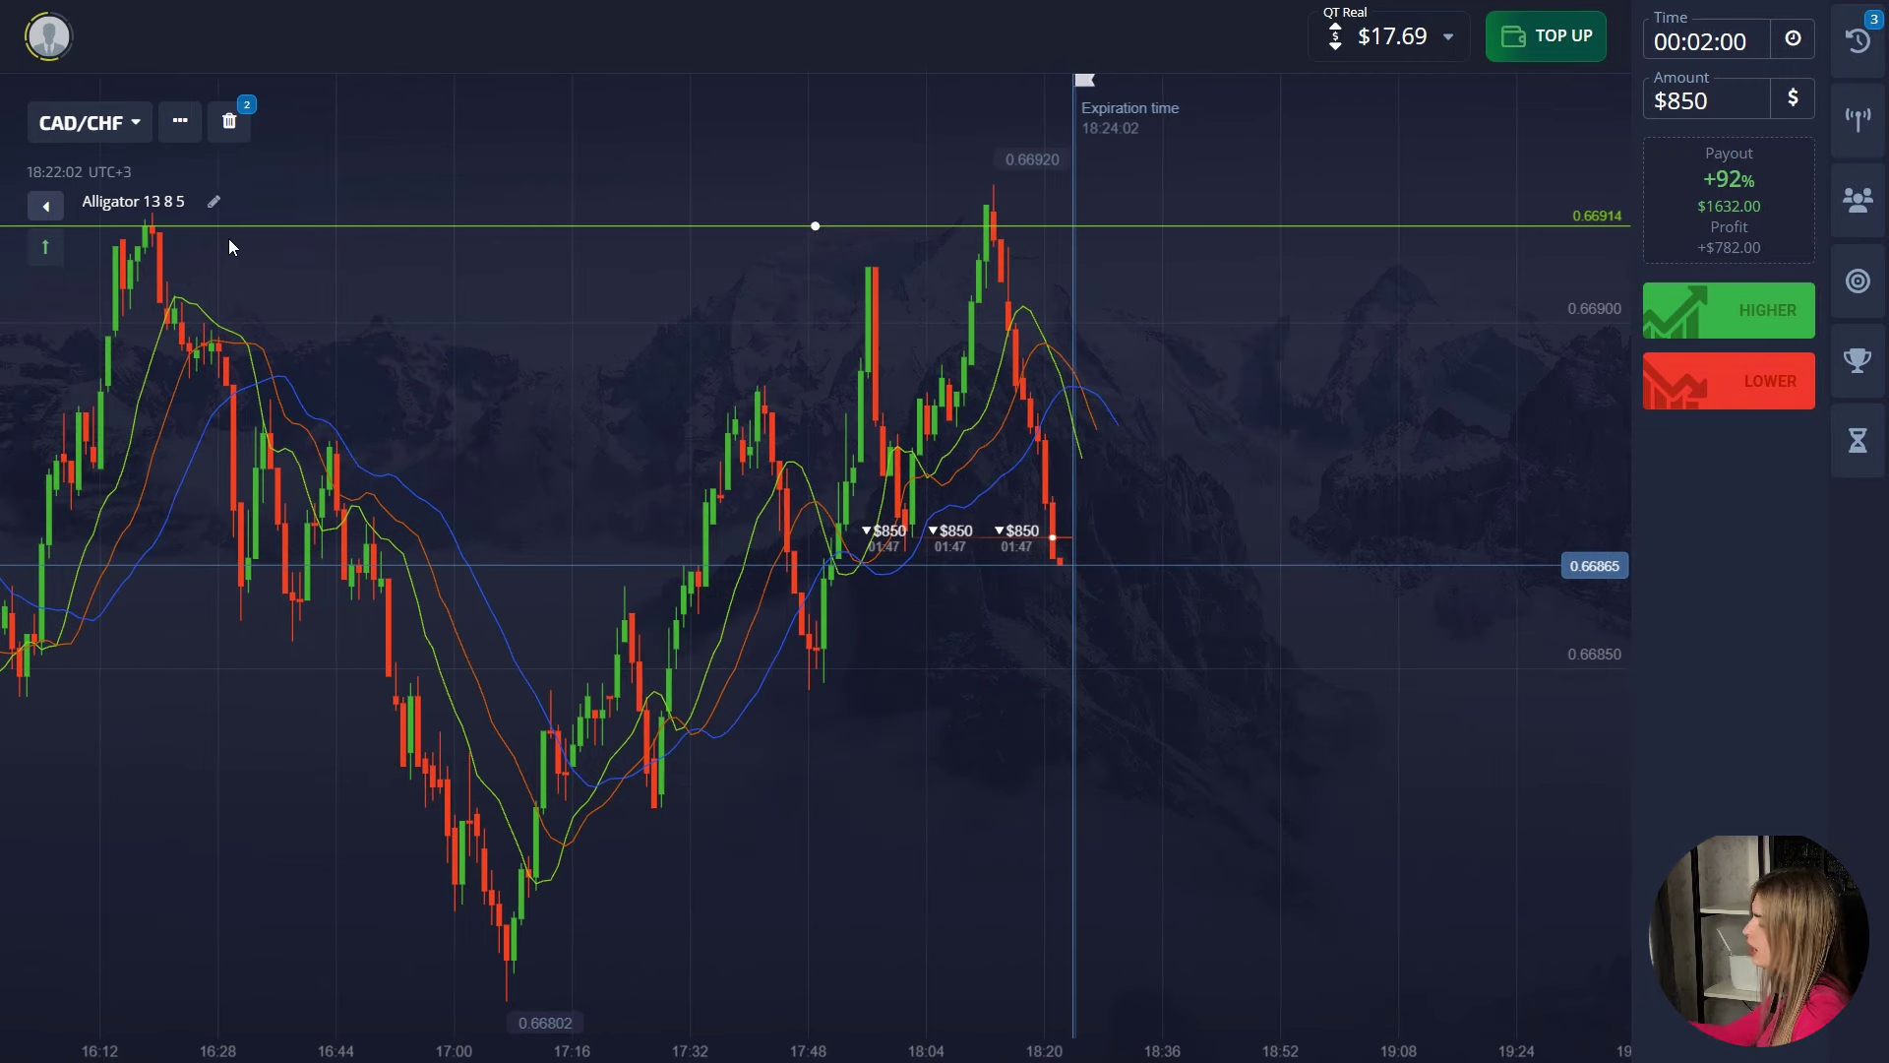